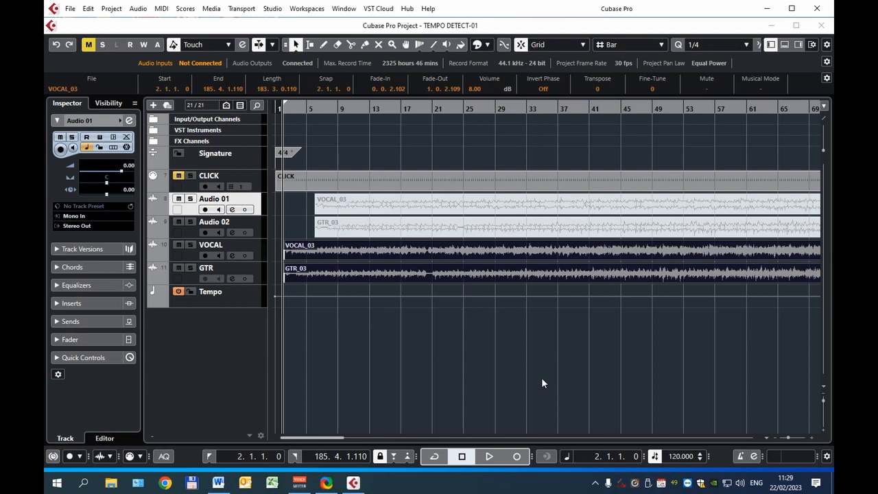
# - Deselect all events and play the VOCAL and GTR tracks from bar 2
pyautogui.click(595, 485)
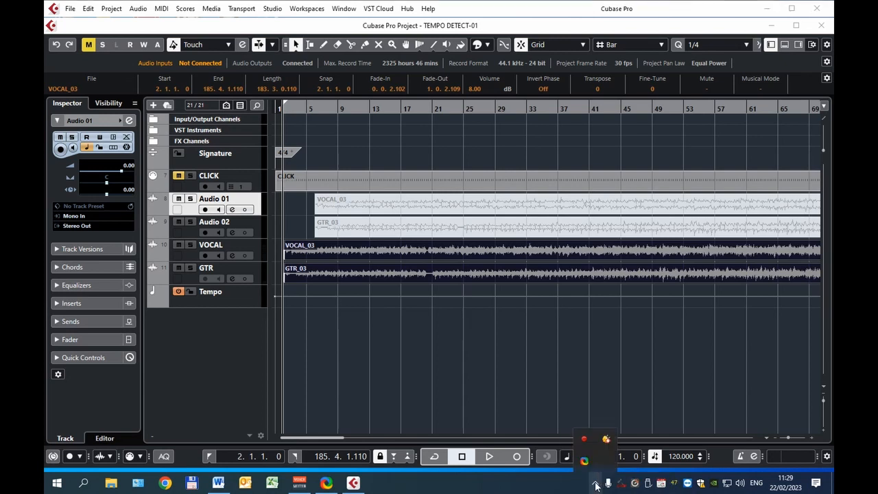
pyautogui.click(455, 384)
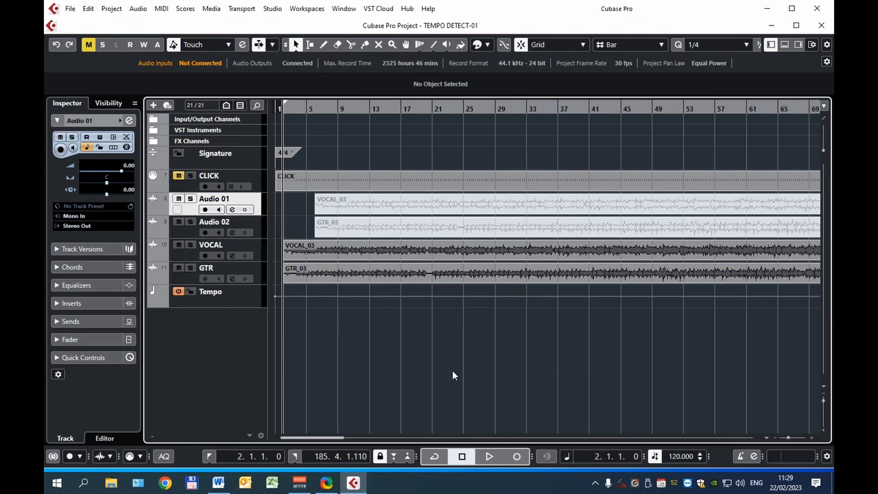
pyautogui.click(489, 456)
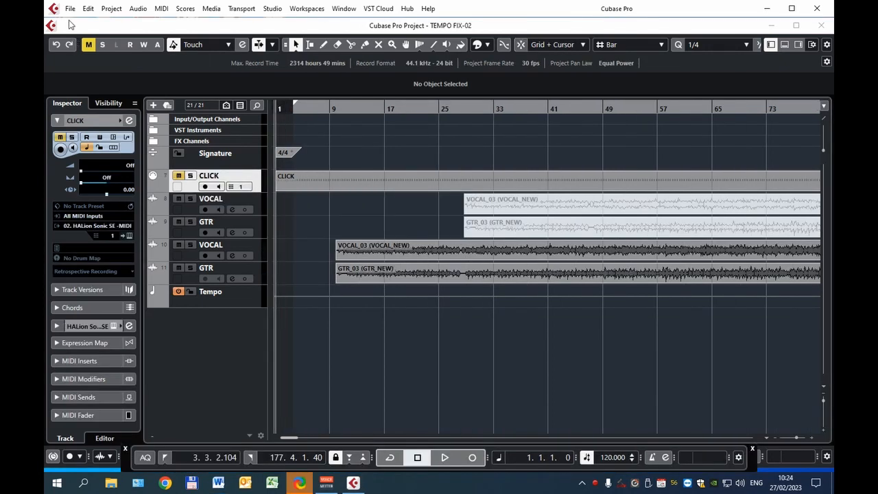
# - Save the project under the new name TEMPO FIX-03
pyautogui.click(70, 9)
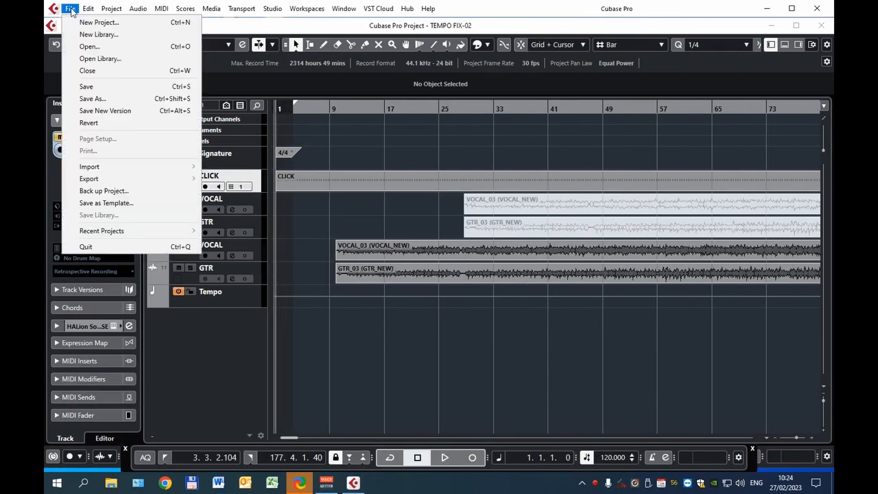
pyautogui.click(92, 99)
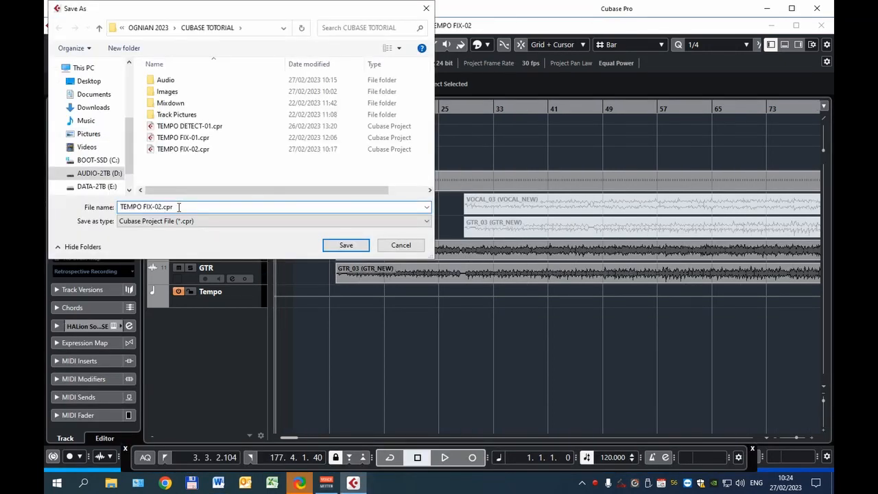
pyautogui.press('BackSpace')
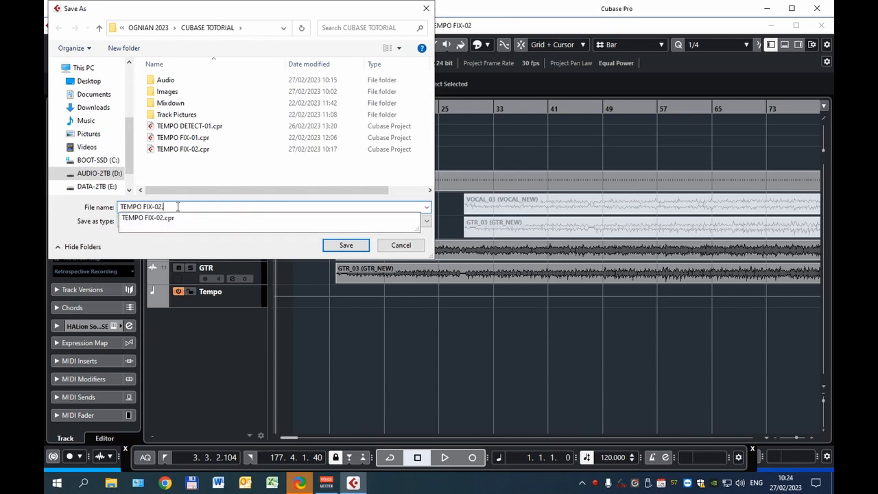
pyautogui.press('BackSpace')
pyautogui.write('3')
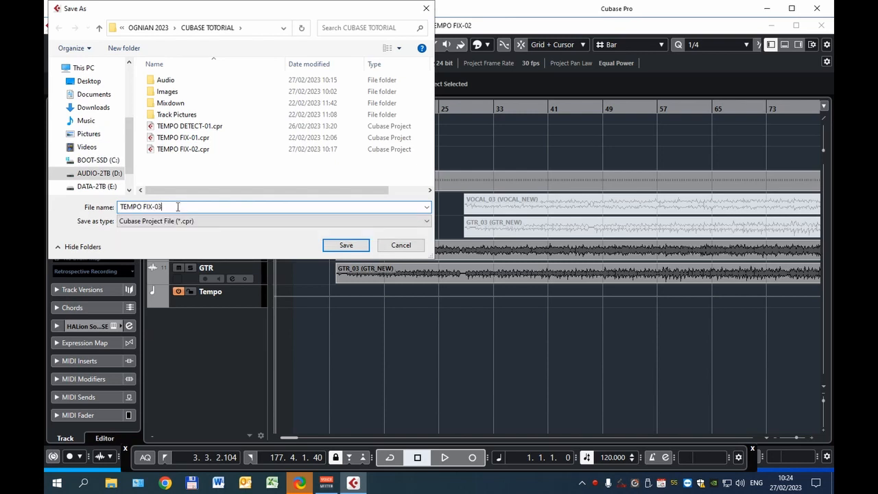
pyautogui.press('Return')
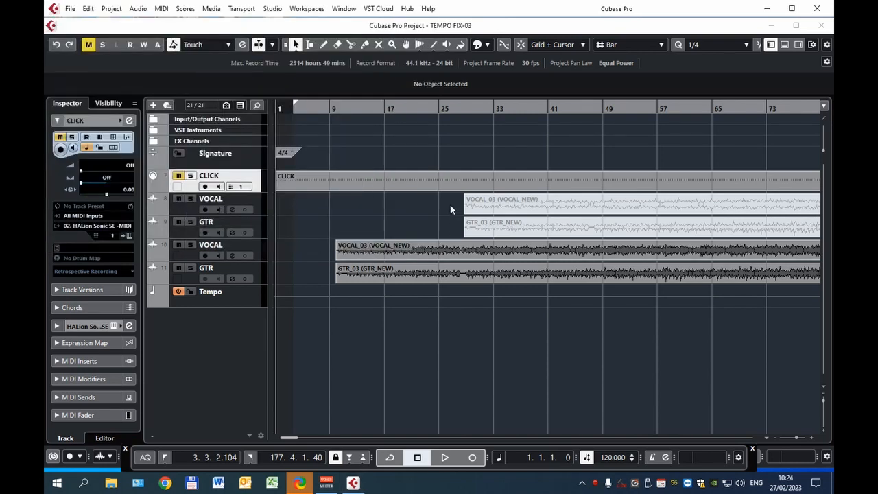
# - Delete the two muted VOCAL_NEW and GTR_NEW events on the upper audio tracks and remove the empty tracks
pyautogui.moveTo(450, 204); pyautogui.dragTo(473, 225)
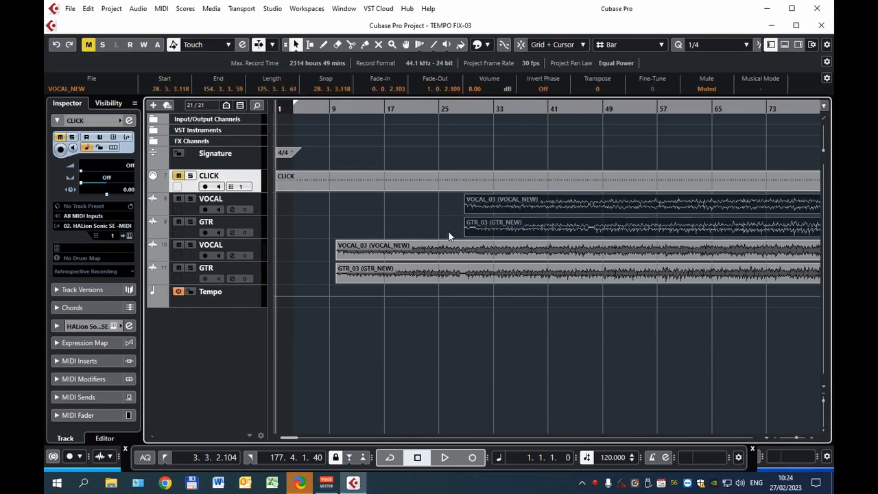
pyautogui.press('Delete')
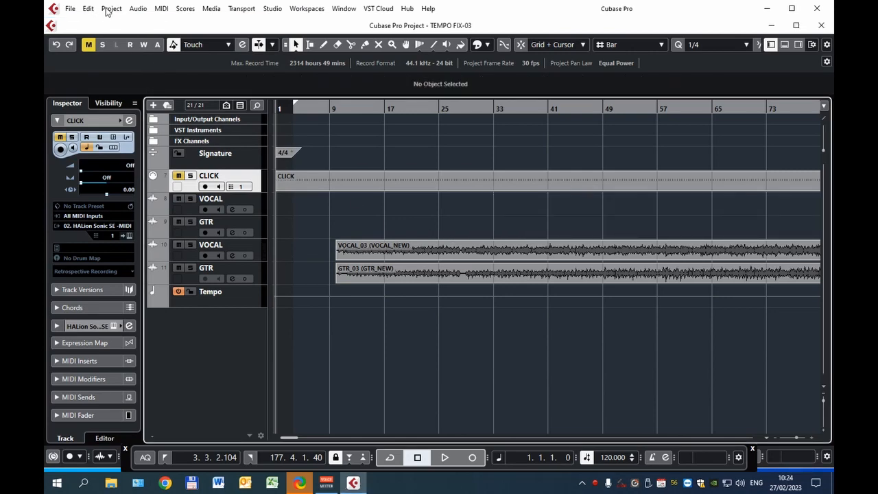
pyautogui.click(111, 9)
pyautogui.moveTo(132, 108)
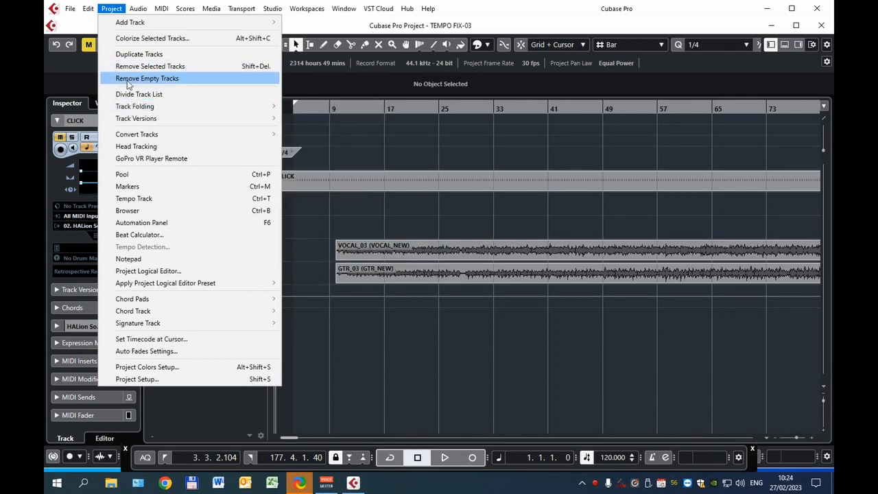
pyautogui.click(127, 78)
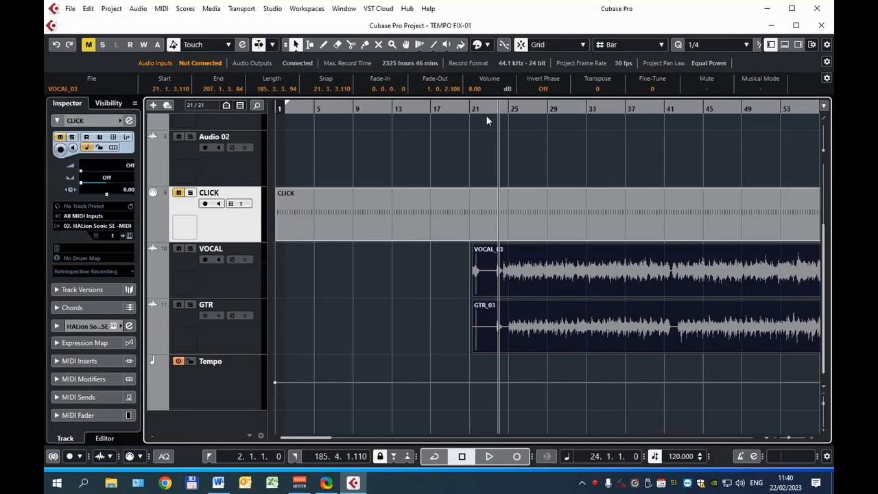
# - Play the VOCAL and GTR recordings in TEMPO FIX-01 from just before bar 23 to locate the song's first downbeat
pyautogui.click(489, 109)
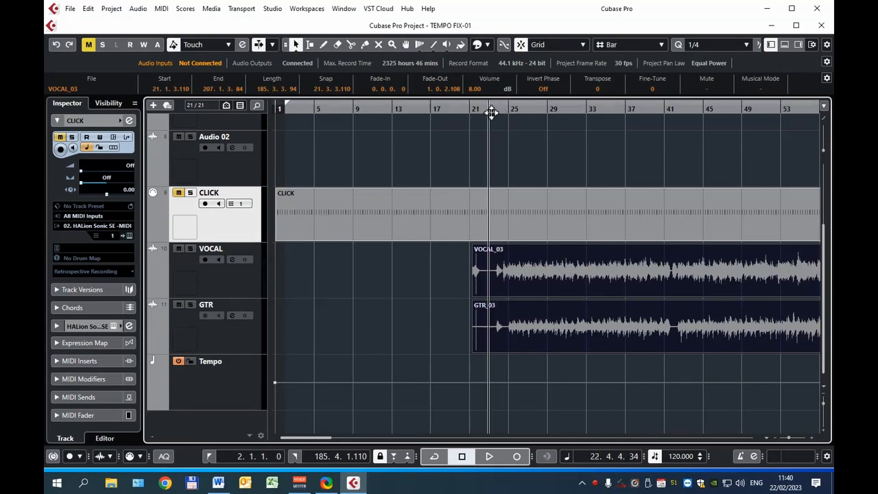
pyautogui.press('space')
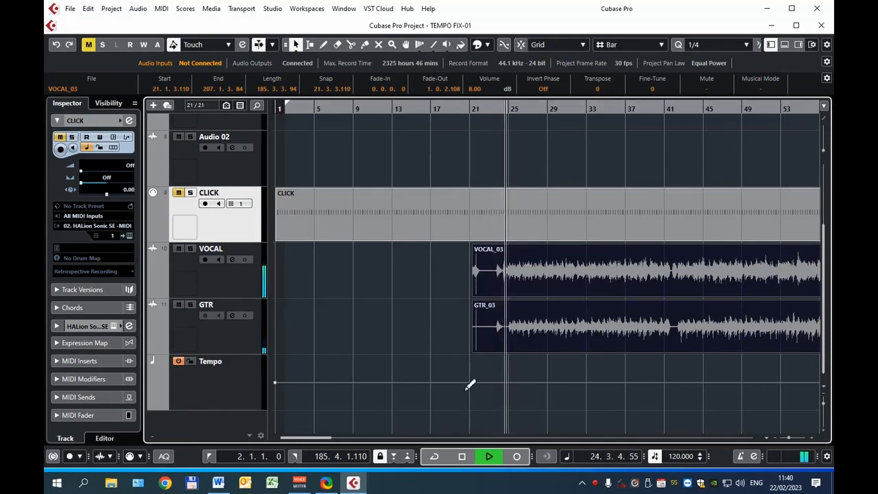
pyautogui.press('space')
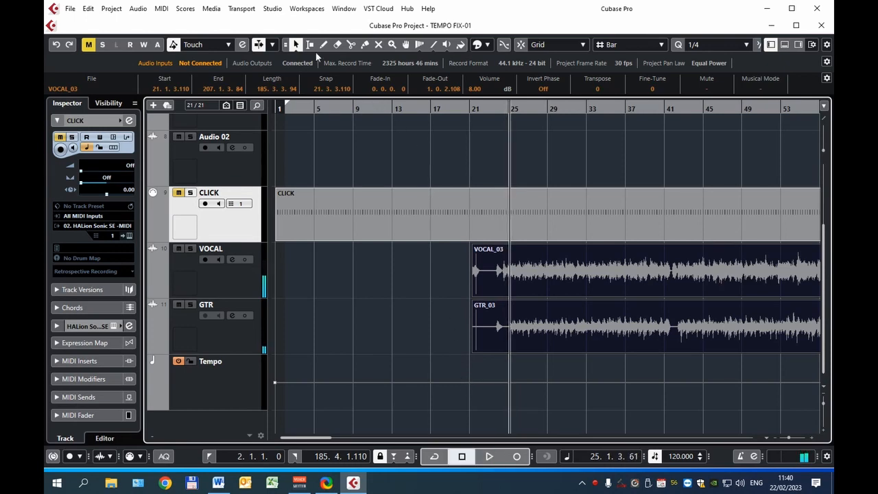
# - Split the VOCAL and GTR events at the song's first downbeat, at position 25.1.1.1
pyautogui.press('h')
pyautogui.press('h')
pyautogui.press('h')
pyautogui.press('h')
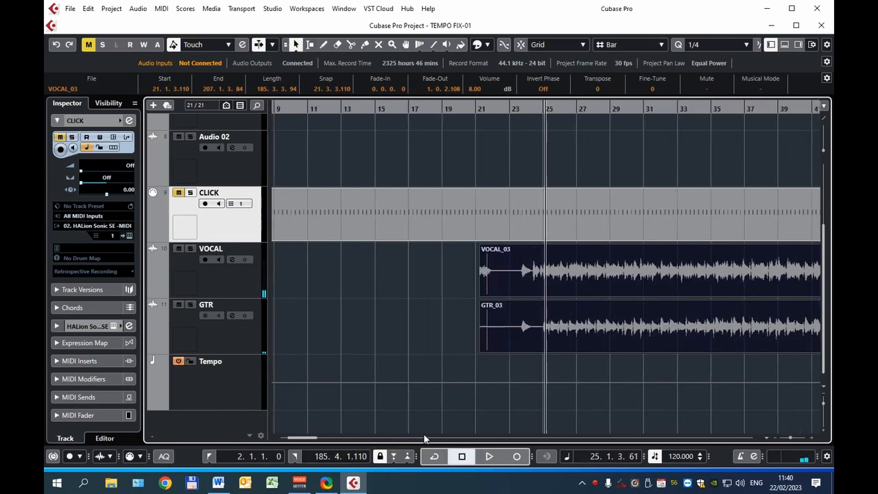
pyautogui.press('h')
pyautogui.press('h')
pyautogui.press('h')
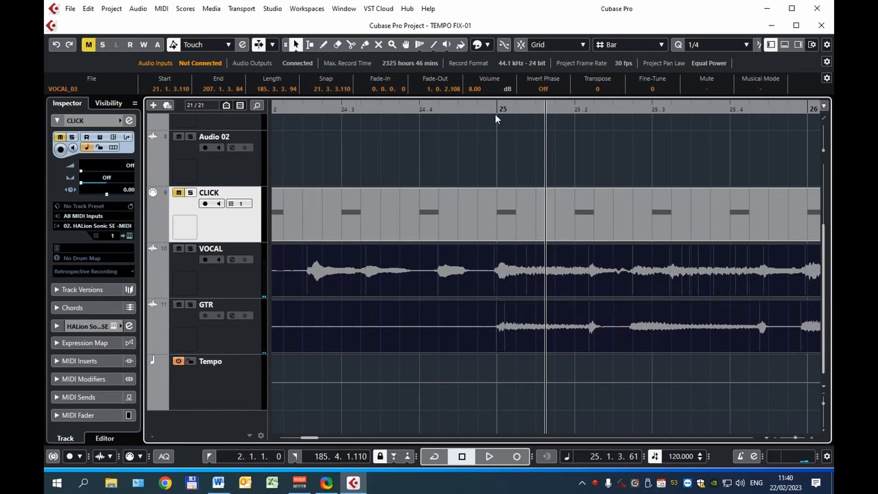
pyautogui.click(496, 115)
pyautogui.press('h')
pyautogui.press('h')
pyautogui.press('h')
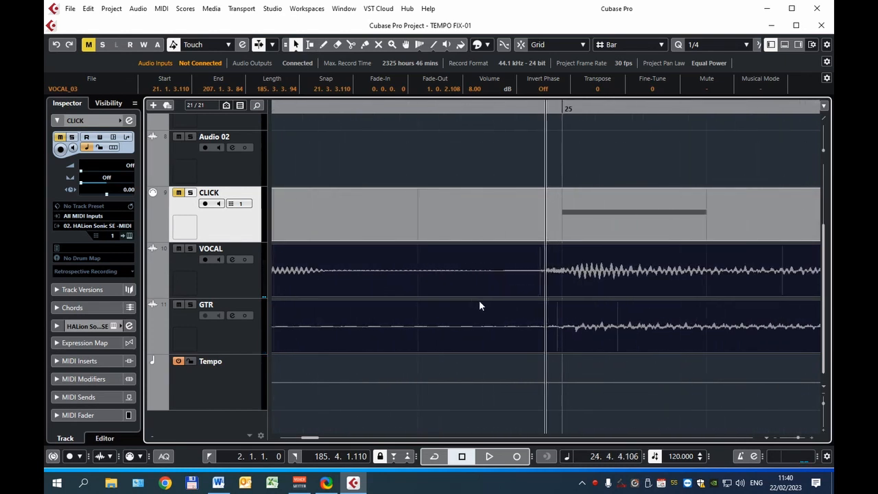
pyautogui.press('h')
pyautogui.click(573, 109)
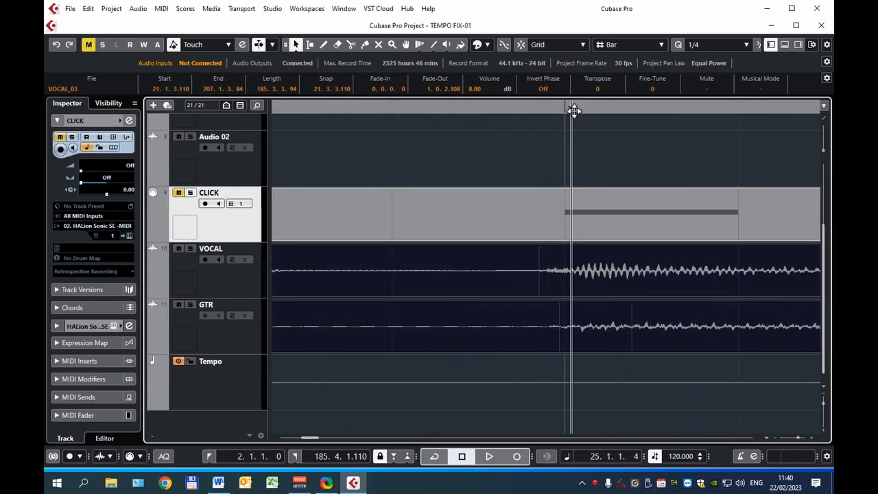
pyautogui.click(571, 111)
pyautogui.moveTo(559, 363); pyautogui.dragTo(586, 281)
pyautogui.keyDown('alt'); pyautogui.click(583, 294); pyautogui.keyUp('alt')
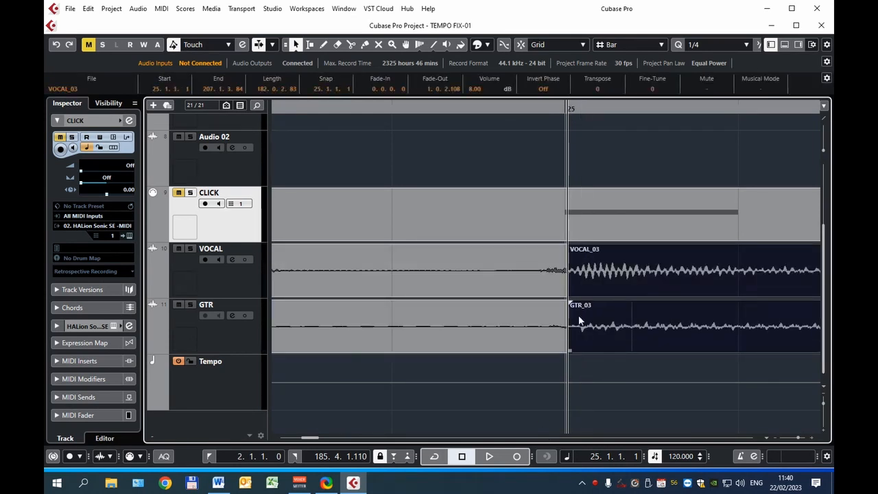
# - Delete the VOCAL and GTR portions that precede the split at the first downbeat
pyautogui.moveTo(463, 360); pyautogui.dragTo(509, 275)
pyautogui.press('Delete')
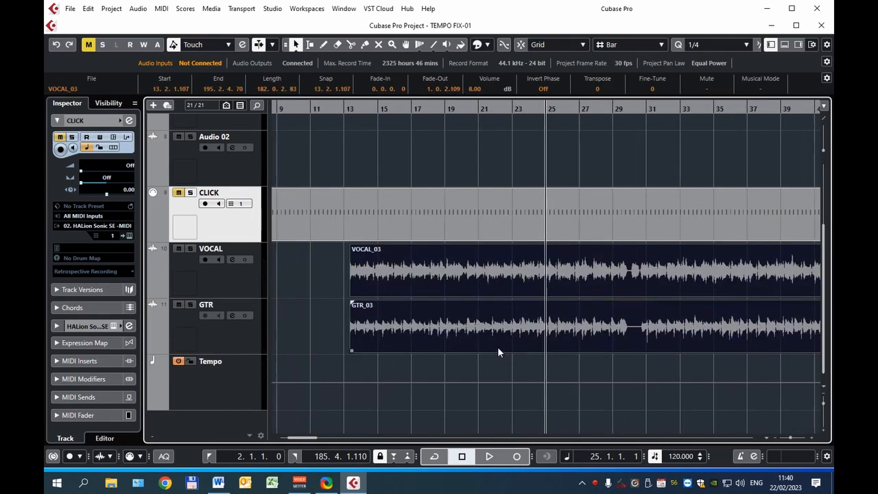
pyautogui.press('g')
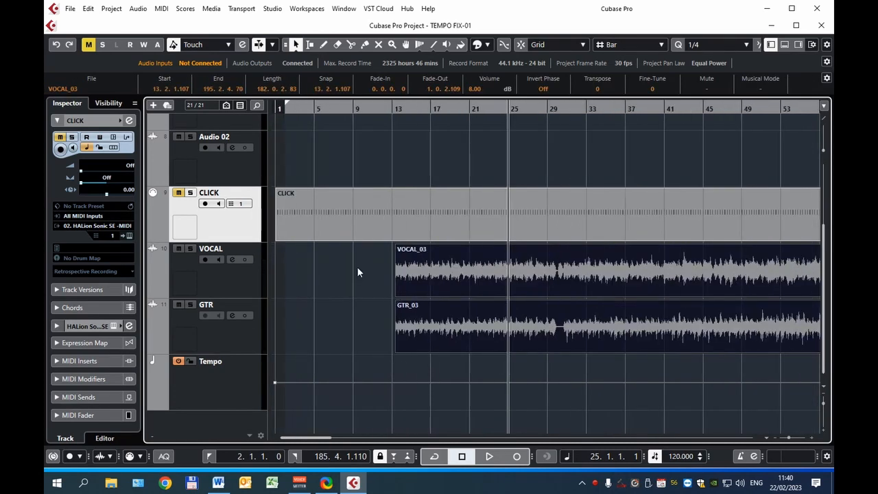
# - Move the trimmed VOCAL and GTR events together to the project start at 1.1.1.0 and return the cursor there
pyautogui.moveTo(358, 267); pyautogui.dragTo(439, 321)
pyautogui.moveTo(500, 278); pyautogui.dragTo(343, 275)
pyautogui.press('Home')
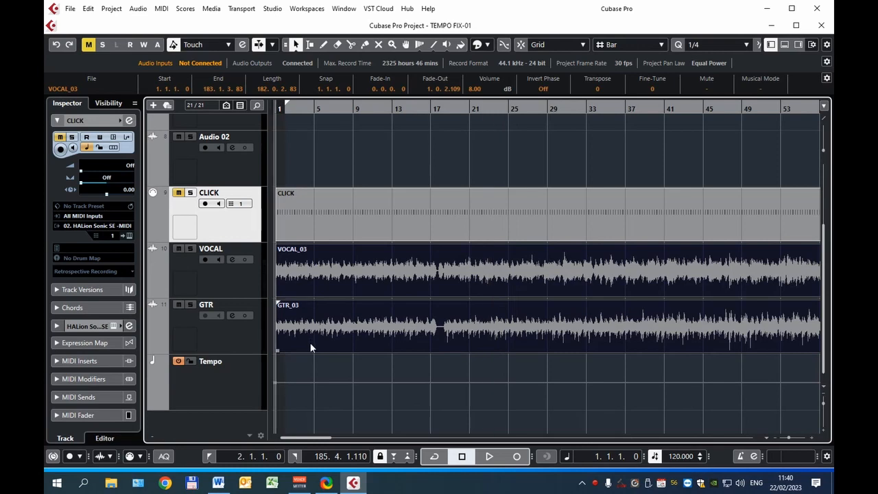
# - Try a project tempo of 110 BPM against the waveforms in bar 1
pyautogui.press('h')
pyautogui.press('h')
pyautogui.press('h')
pyautogui.press('h')
pyautogui.press('h')
pyautogui.press('h')
pyautogui.press('h')
pyautogui.press('h')
pyautogui.press('h')
pyautogui.press('h')
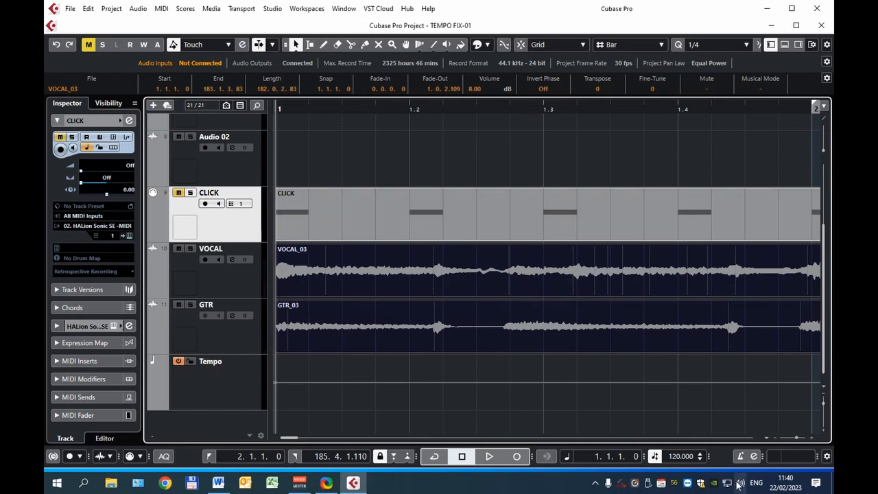
pyautogui.doubleClick(672, 456)
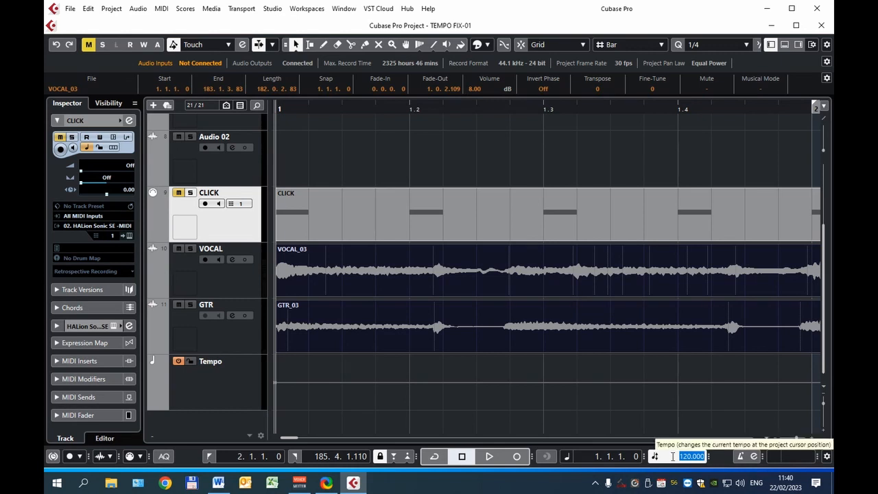
pyautogui.press('Return')
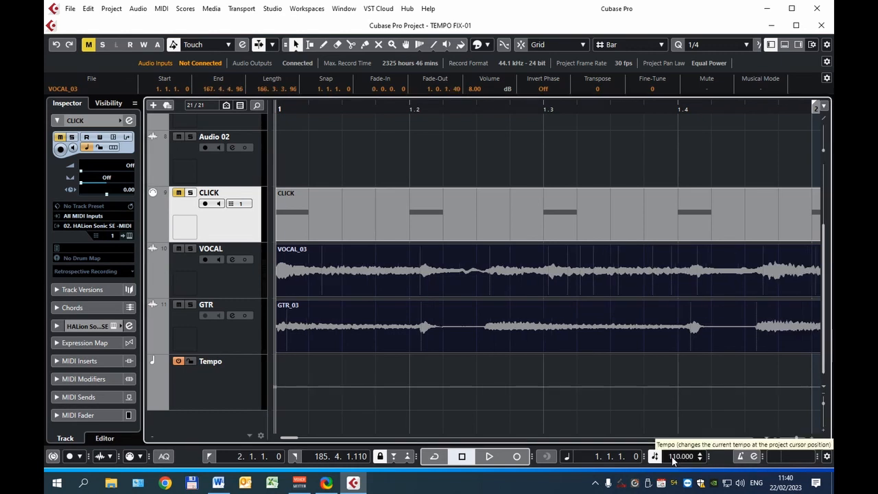
# - Set the project tempo to 108 BPM and play the song from bar 1 with the CLICK track unmuted
pyautogui.doubleClick(673, 457)
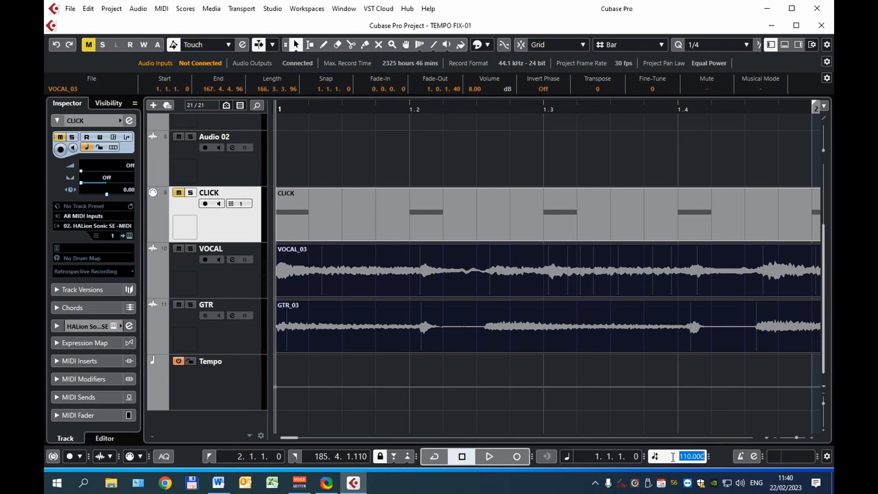
pyautogui.write('108')
pyautogui.press('Return')
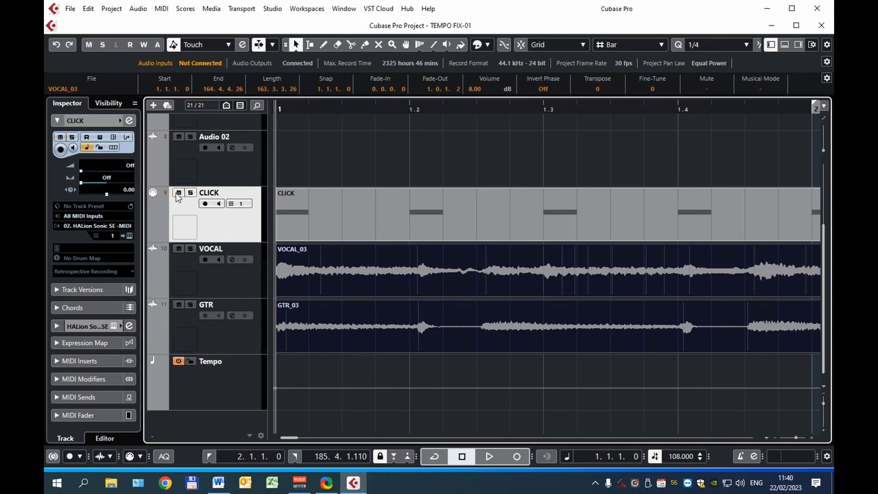
pyautogui.press('space')
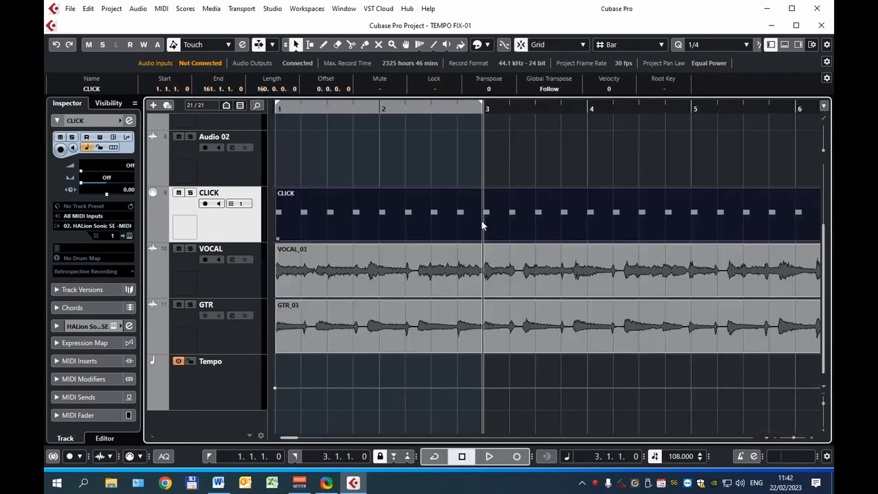
# - Split the CLICK part at bar 3 and move the VOCAL and GTR events so they start at bar 3
pyautogui.keyDown('alt'); pyautogui.click(483, 222); pyautogui.keyUp('alt')
pyautogui.click(423, 222)
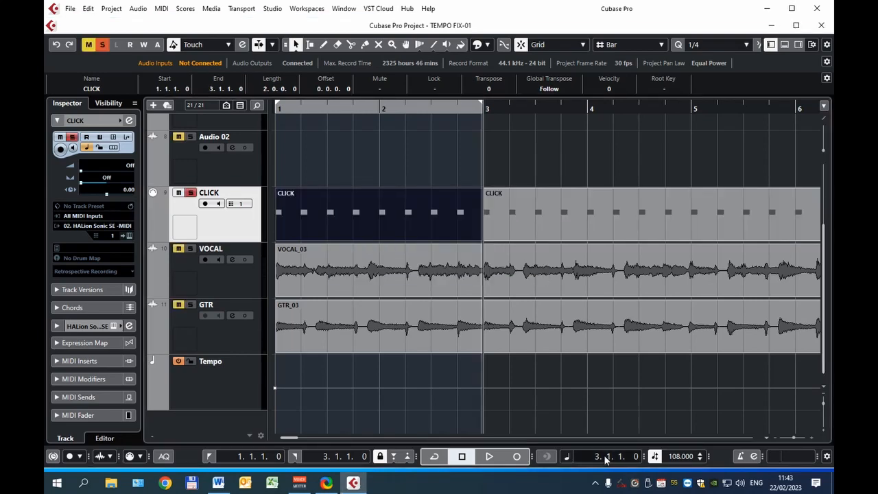
pyautogui.moveTo(303, 216); pyautogui.dragTo(463, 224)
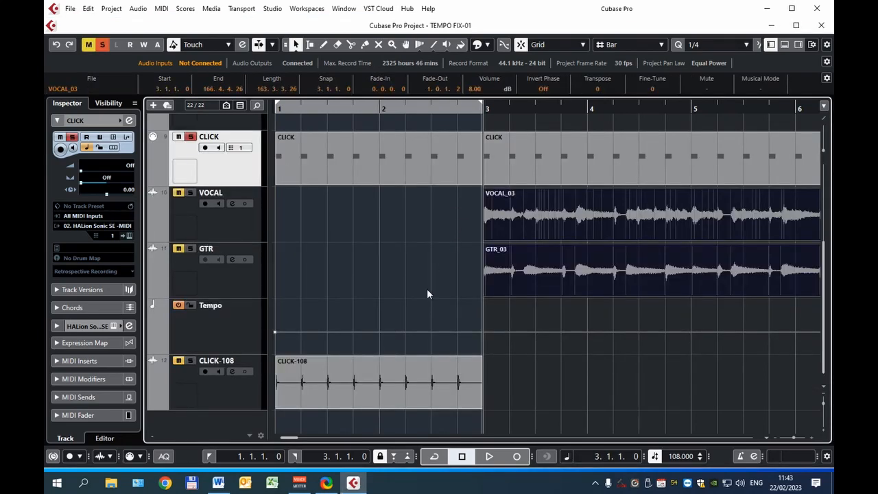
# - Place the CLICK-108 audio event at bar 1 on both the VOCAL and GTR tracks and play the result
pyautogui.click(346, 358)
pyautogui.moveTo(346, 358); pyautogui.dragTo(355, 264)
pyautogui.press('space')
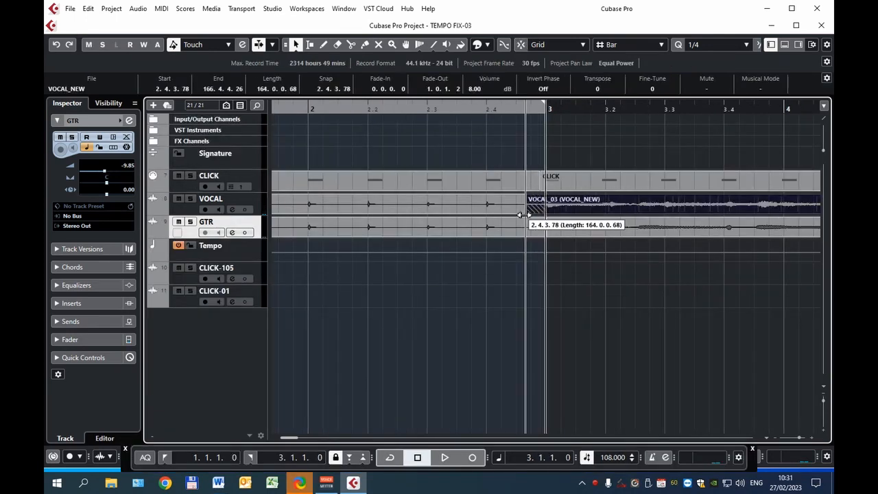
# - Extend the starts of VOCAL_03 and GTR_03 earlier into bar 2 to recover the vocal pickup before bar 3
pyautogui.moveTo(522, 215); pyautogui.dragTo(391, 209)
pyautogui.moveTo(549, 236); pyautogui.dragTo(504, 233)
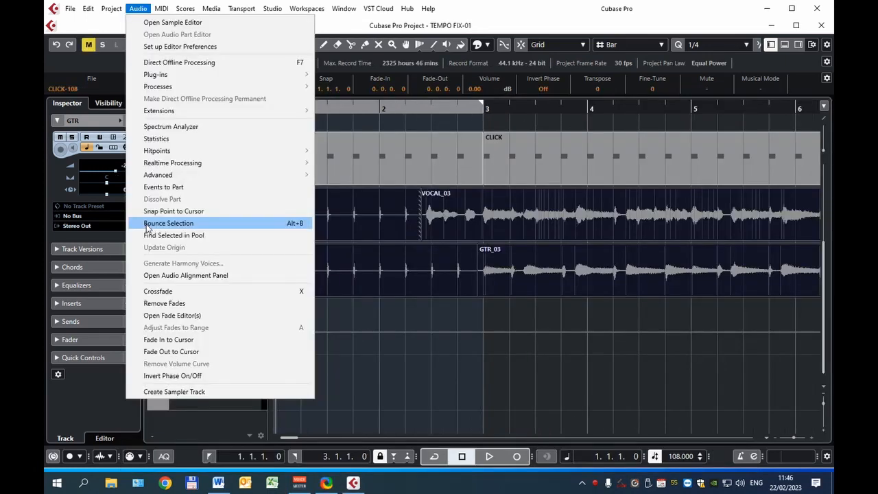
# - Bounce the VOCAL and GTR events together with their CLICK-108 count-ins into one event per track
pyautogui.click(147, 225)
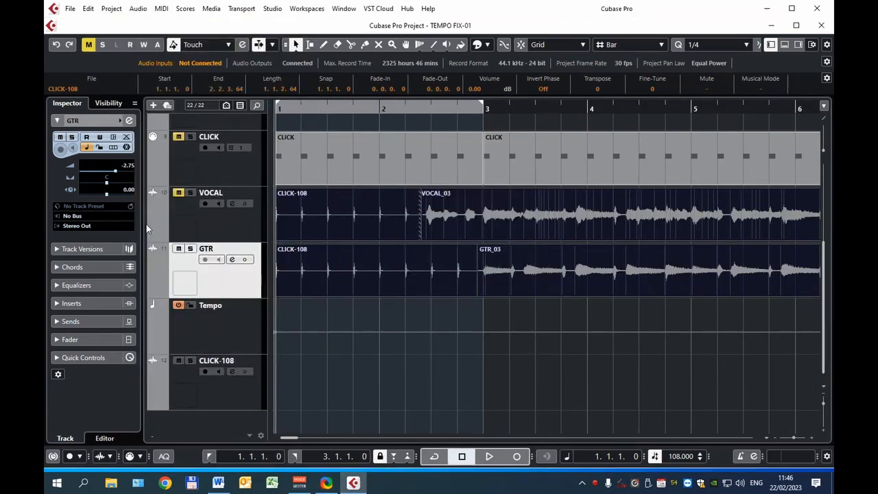
pyautogui.click(415, 258)
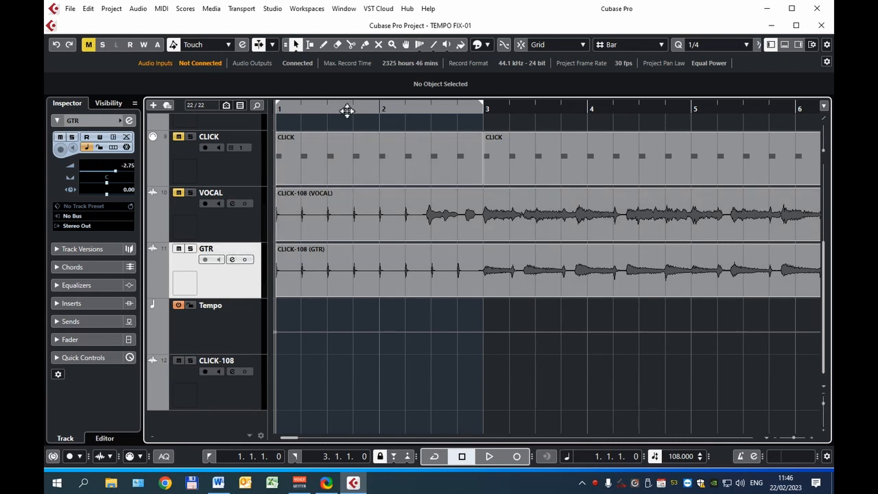
pyautogui.moveTo(377, 109); pyautogui.dragTo(377, 114)
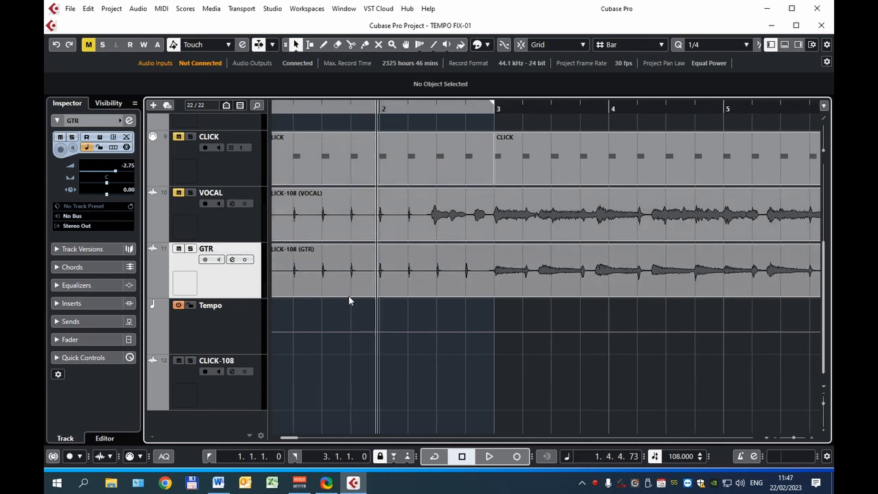
# - Play the bounced tracks, select the GTR event and set the locators to its full length
pyautogui.press('space')
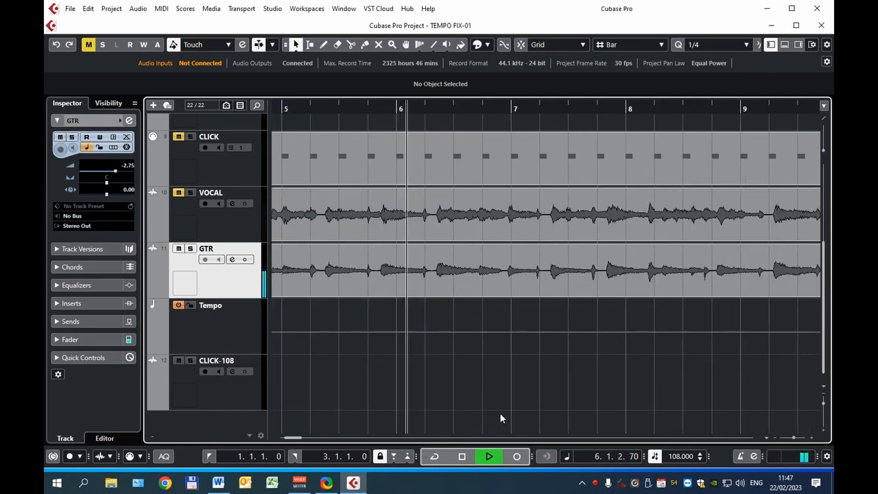
pyautogui.press('space')
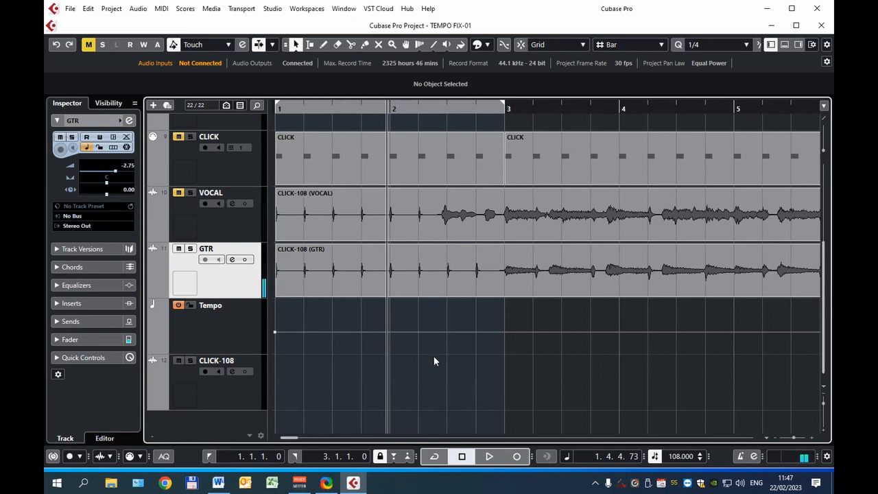
pyautogui.click(473, 273)
pyautogui.click(457, 300)
pyautogui.click(473, 273)
pyautogui.press('p')
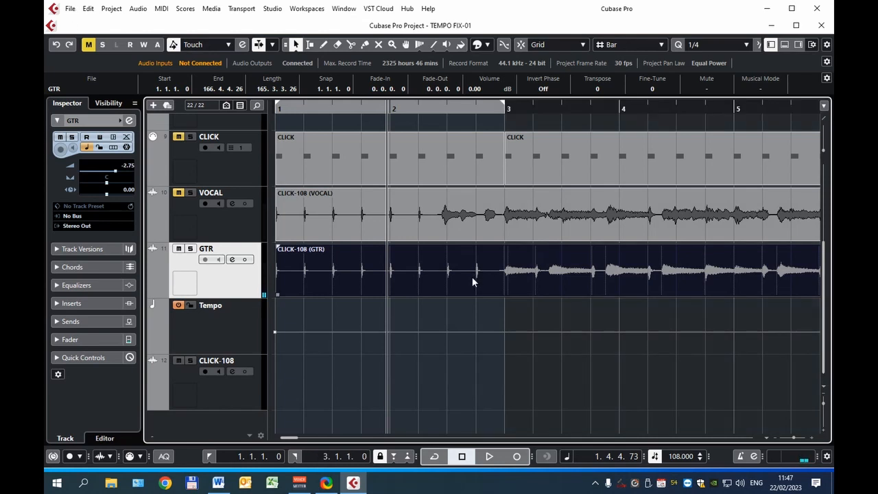
pyautogui.press('p')
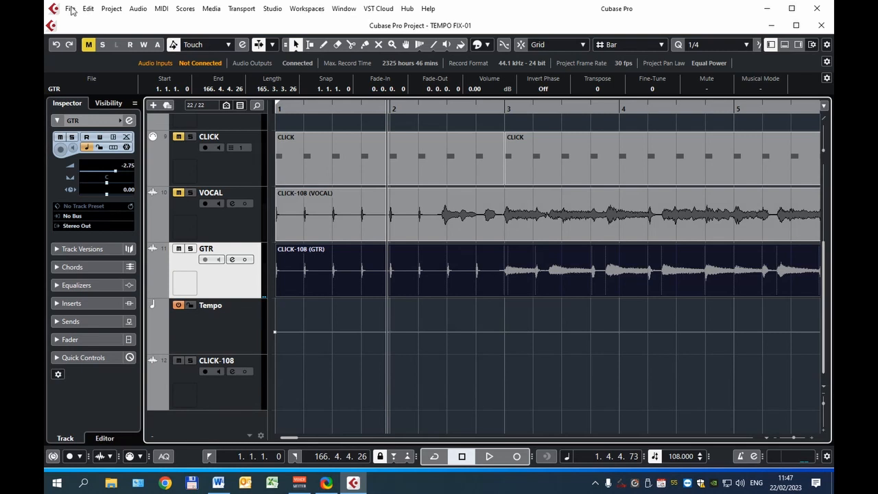
# - Run Tempo Detection on the CLICK-108 (GTR) event and analyze its tempo
pyautogui.click(112, 9)
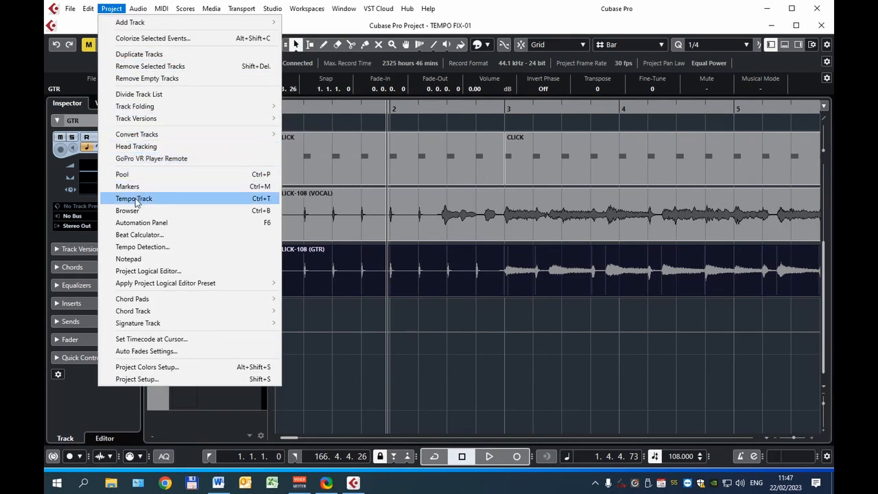
pyautogui.click(140, 247)
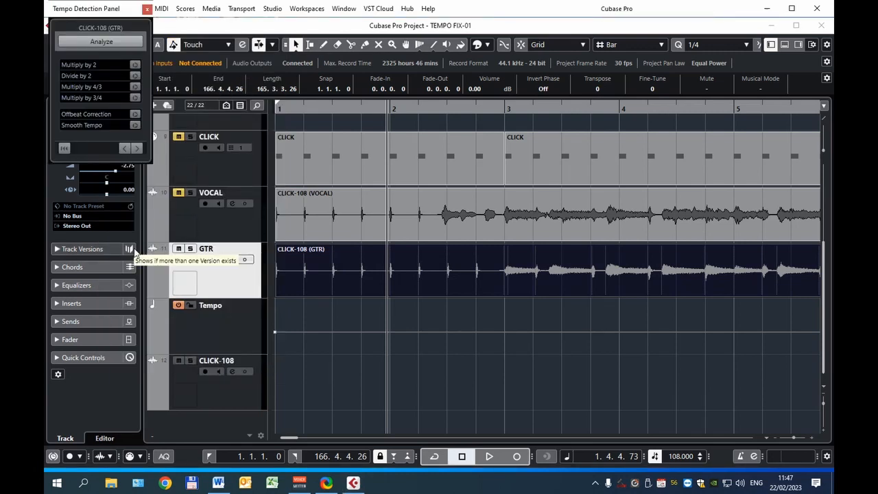
pyautogui.moveTo(105, 22); pyautogui.dragTo(191, 31)
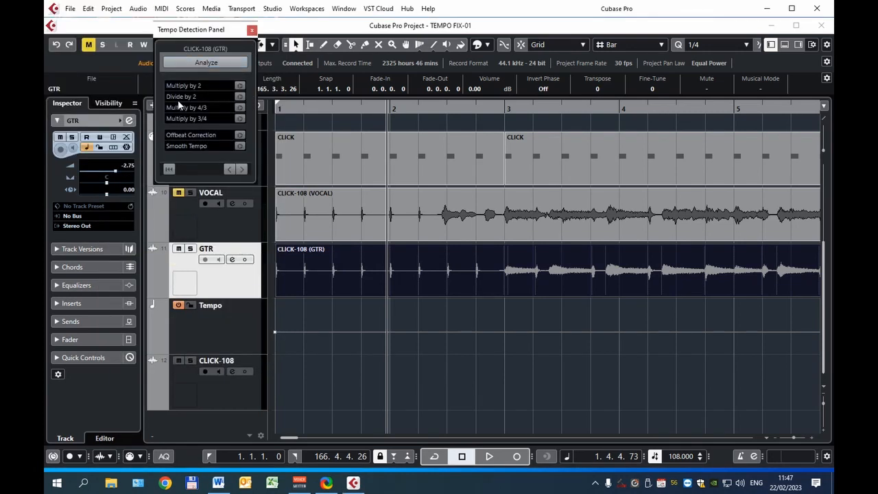
pyautogui.click(200, 63)
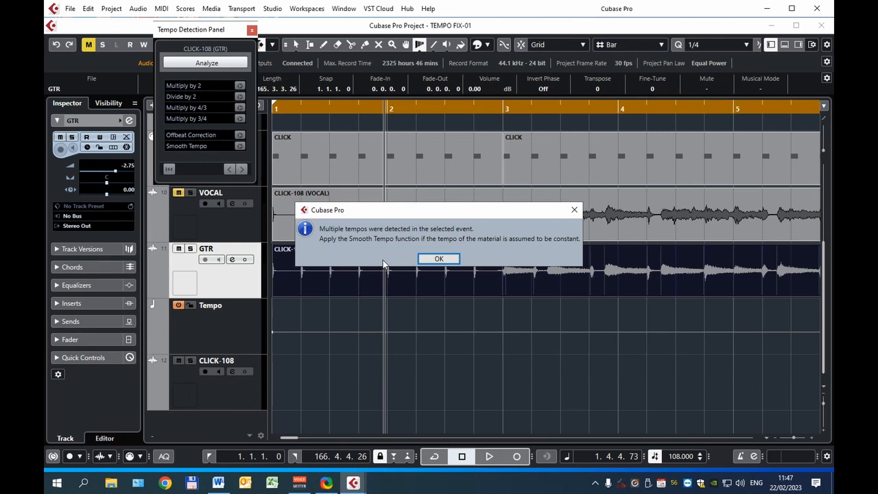
pyautogui.moveTo(221, 29); pyautogui.dragTo(190, 238)
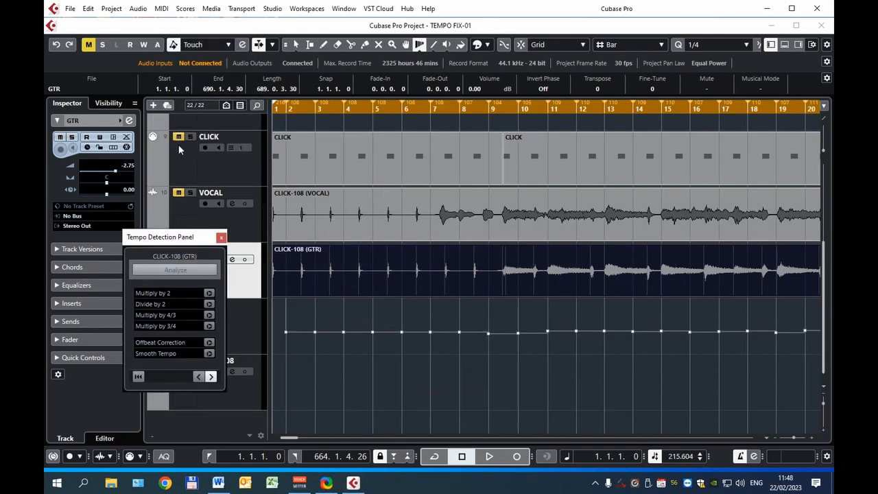
# - Apply Offbeat Correction to the detected tempo and compare playback against the metronome before and after it
pyautogui.click(178, 151)
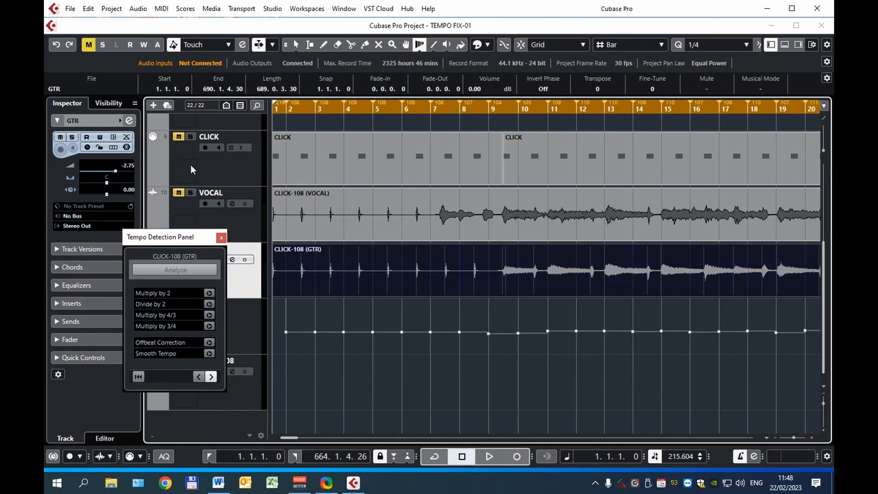
pyautogui.press('space')
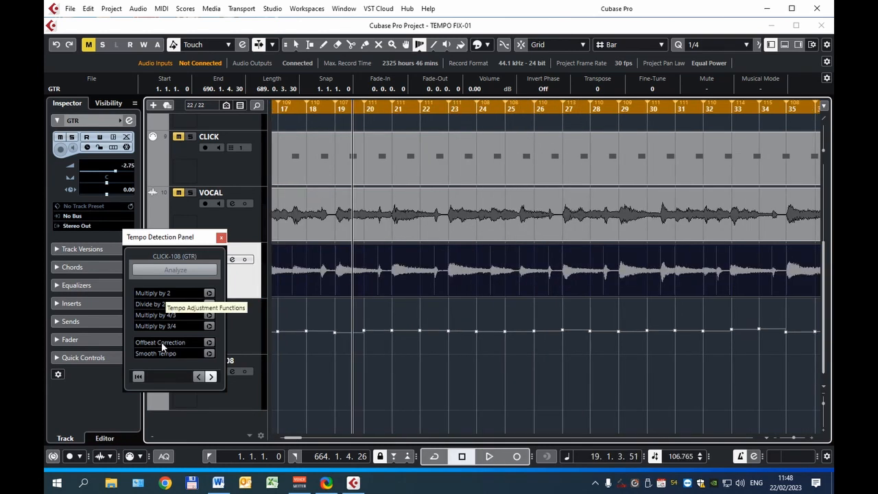
pyautogui.click(209, 343)
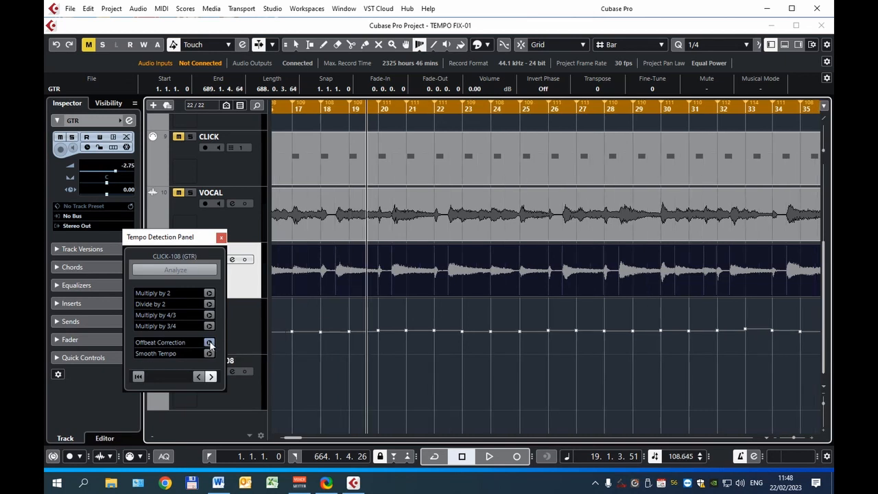
pyautogui.press('Home')
pyautogui.press('space')
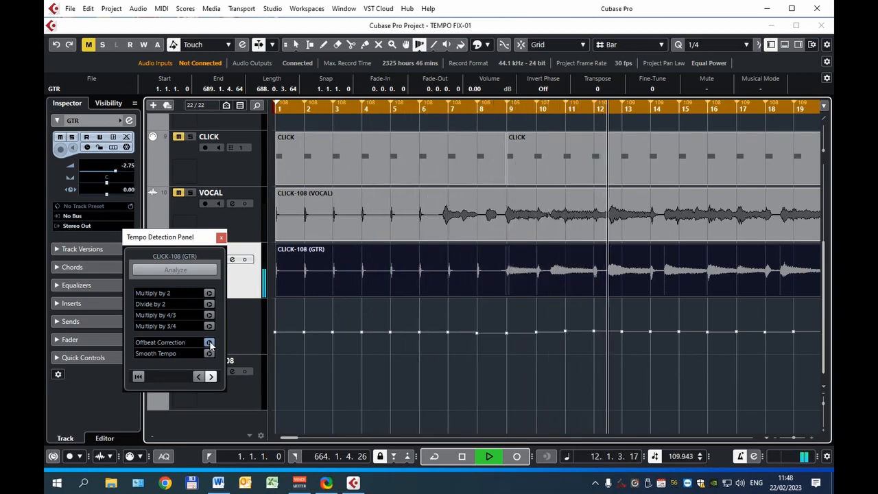
pyautogui.press('space')
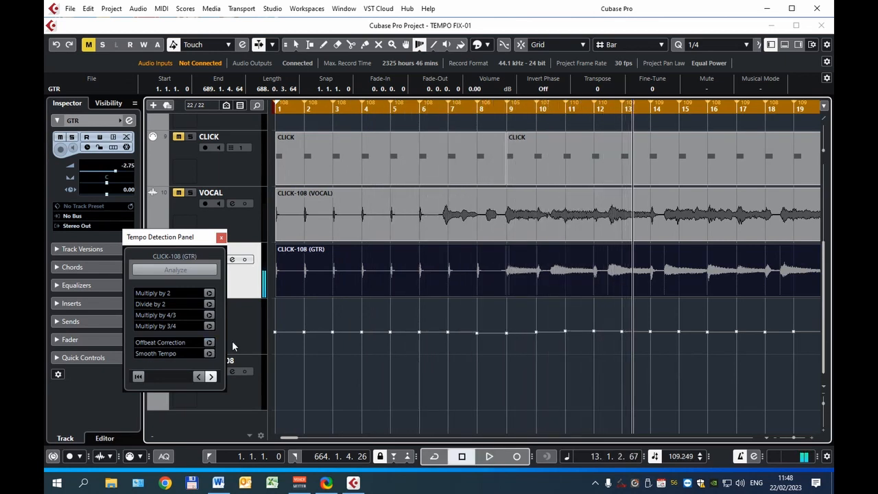
# - Play the recording from bar 8 with the detected tempo and move the bar 68 tempo event onto the guitar hit
pyautogui.click(503, 110)
pyautogui.keyDown('ctrl'); pyautogui.scroll(3, 439, 206); pyautogui.keyUp('ctrl')
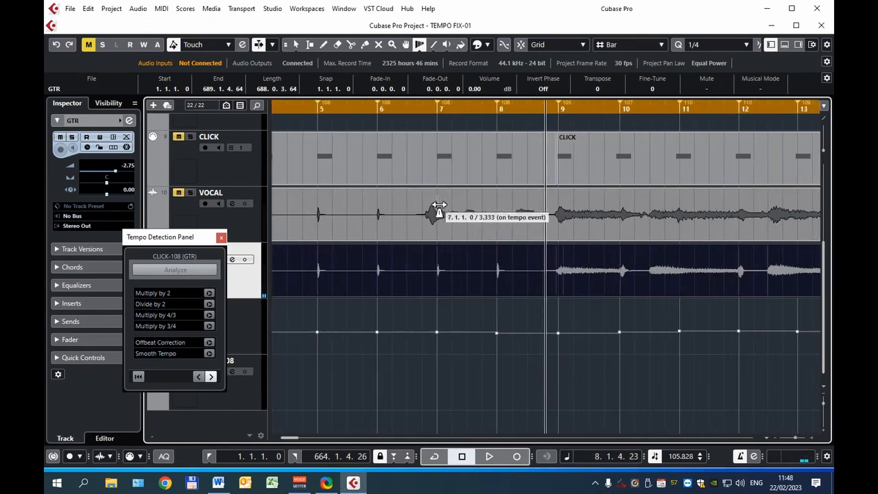
pyautogui.keyDown('ctrl'); pyautogui.scroll(5, 439, 206); pyautogui.keyUp('ctrl')
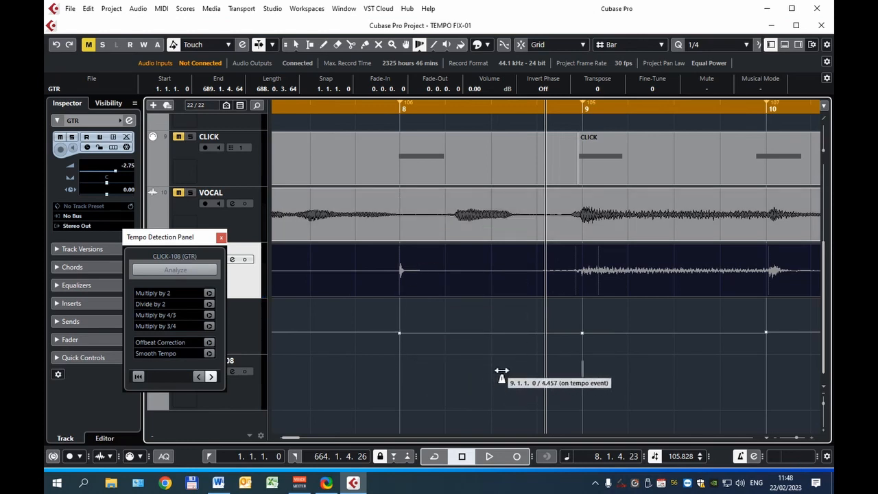
pyautogui.press('space')
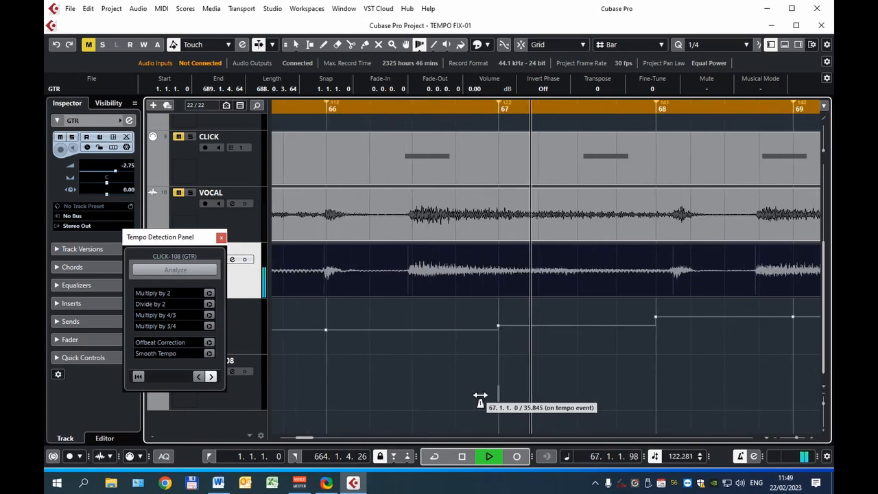
pyautogui.press('space')
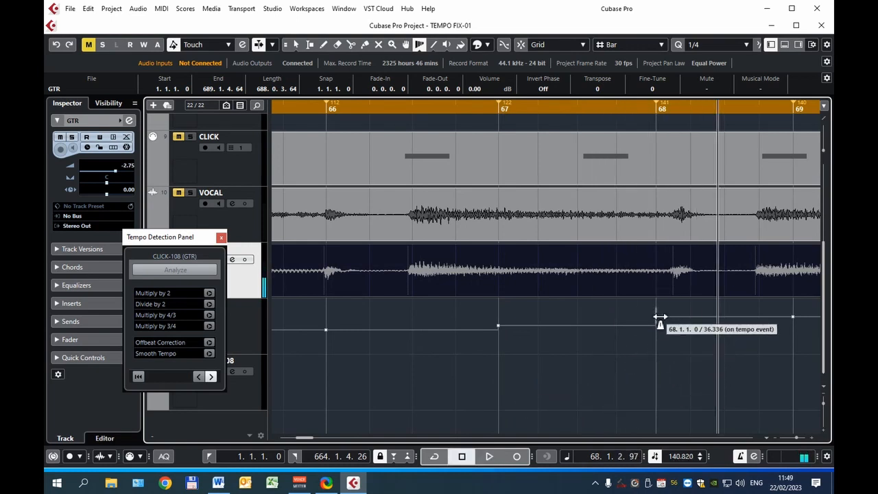
pyautogui.moveTo(660, 317); pyautogui.dragTo(670, 320)
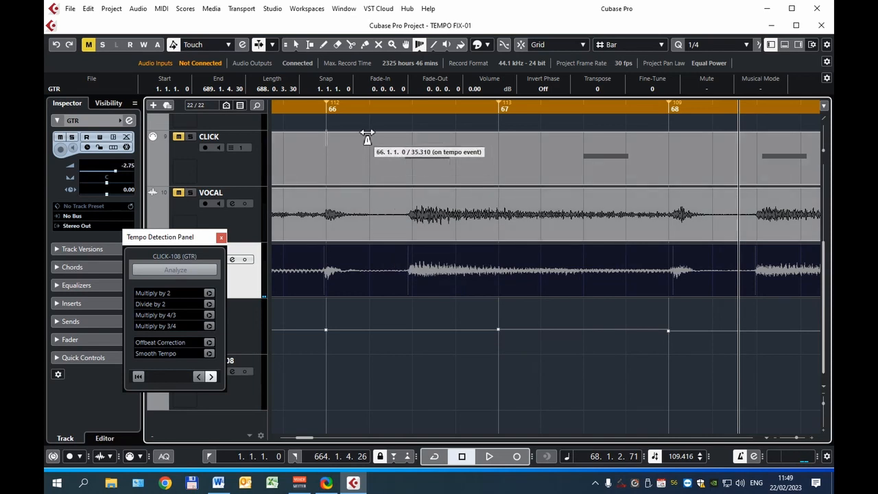
# - Replay from bar 66 and shift the bar 70 and bar 71 tempo events to the right to correct the beat through the guitar pause
pyautogui.click(370, 111)
pyautogui.press('space')
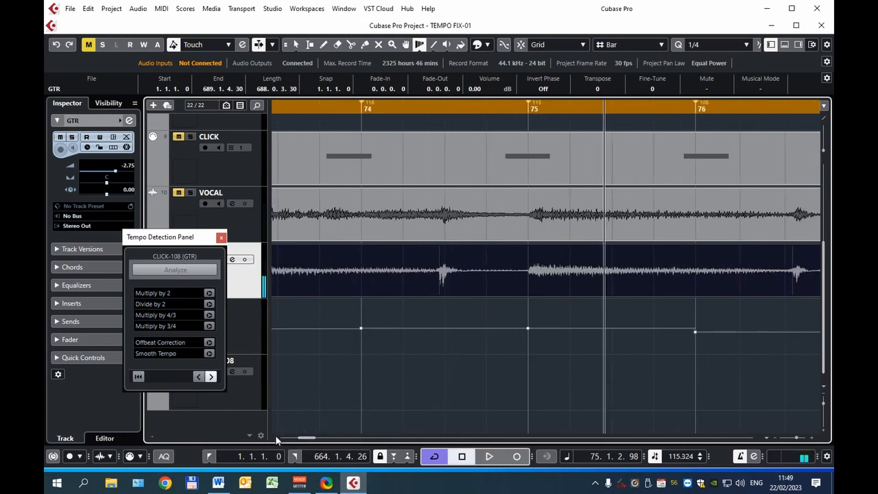
pyautogui.hscroll(-6, 273, 442)
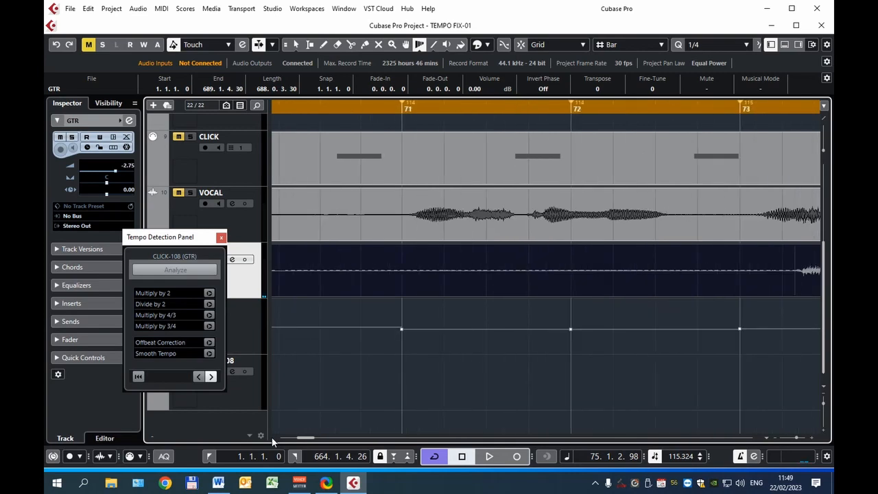
pyautogui.hscroll(-4, 273, 441)
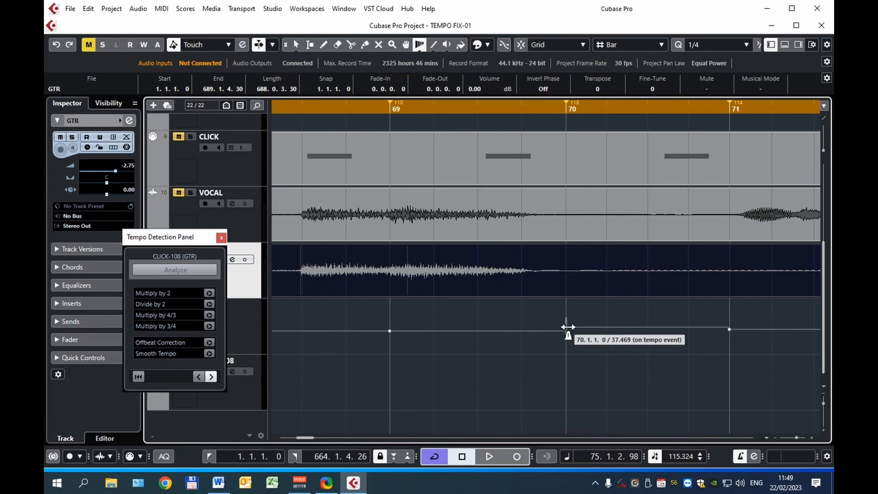
pyautogui.moveTo(569, 333); pyautogui.dragTo(578, 333)
pyautogui.moveTo(729, 329); pyautogui.dragTo(769, 334)
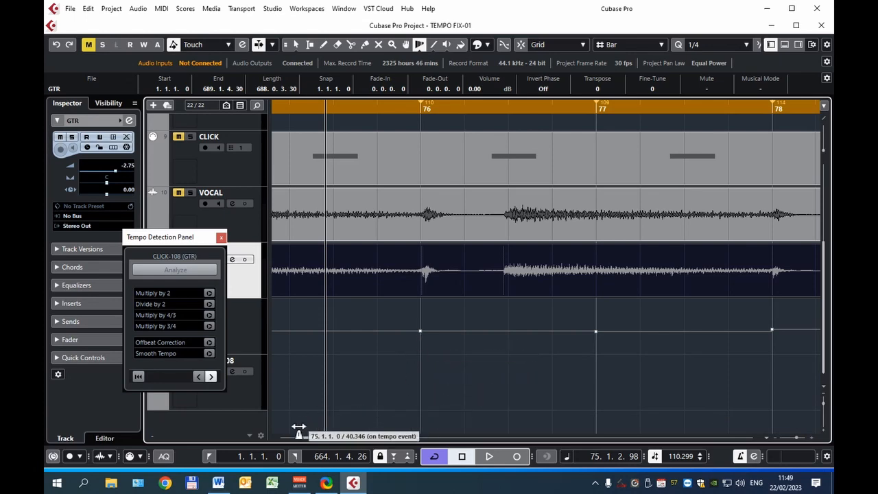
# - Check the corrected tempo events from bar 76 back to bar 67 against the waveforms and replay the passage
pyautogui.click(273, 438)
pyautogui.click(274, 437)
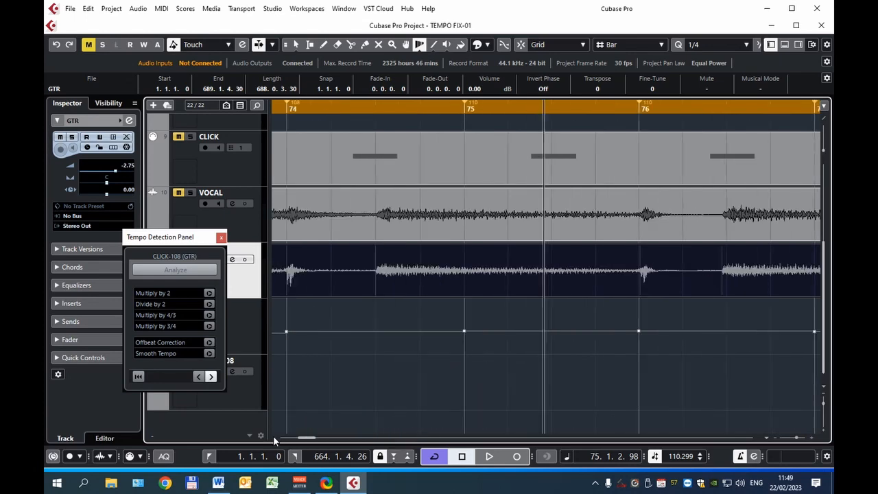
pyautogui.click(274, 437)
pyautogui.click(274, 438)
pyautogui.click(273, 435)
pyautogui.click(272, 436)
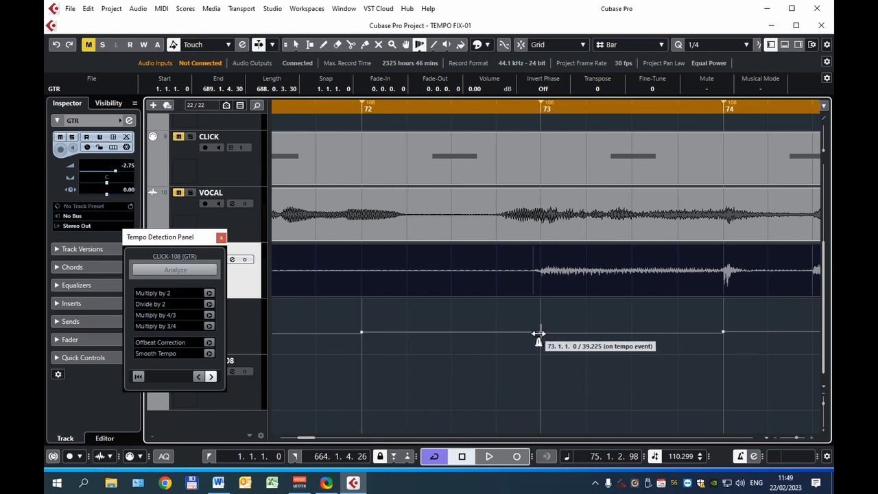
pyautogui.click(273, 437)
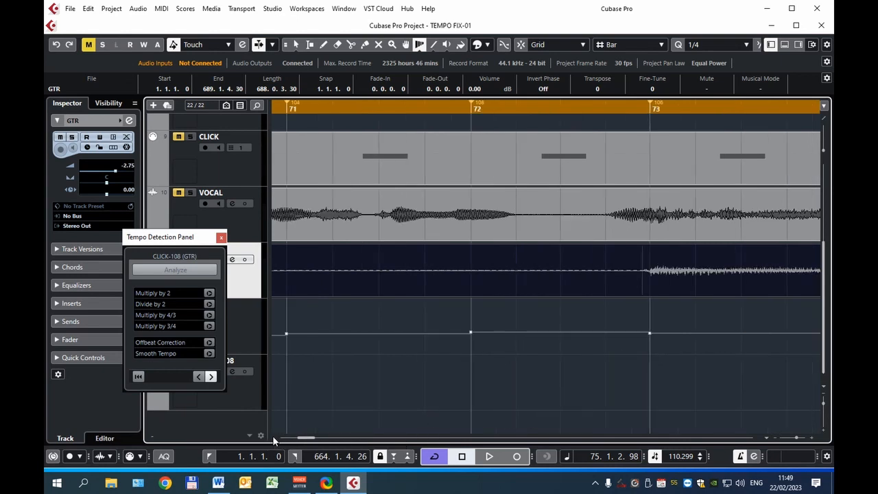
pyautogui.click(273, 437)
pyautogui.click(273, 437)
pyautogui.click(273, 437)
pyautogui.click(273, 437)
pyautogui.click(273, 437)
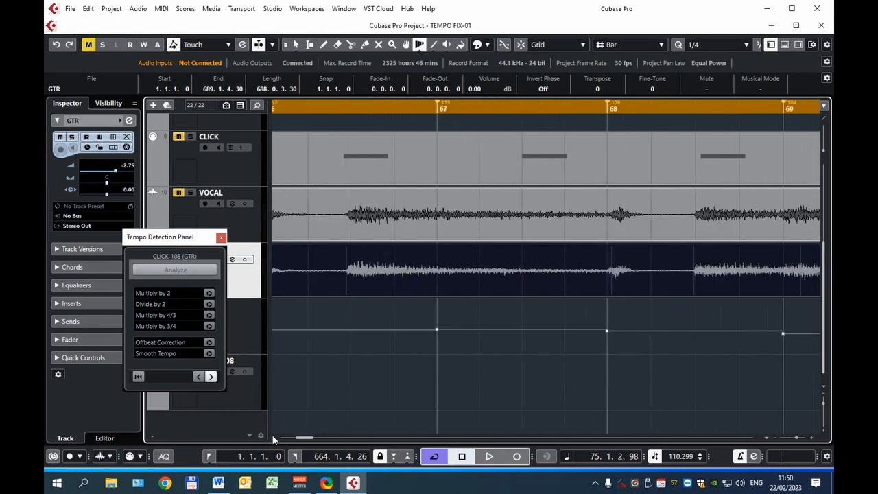
pyautogui.press('space')
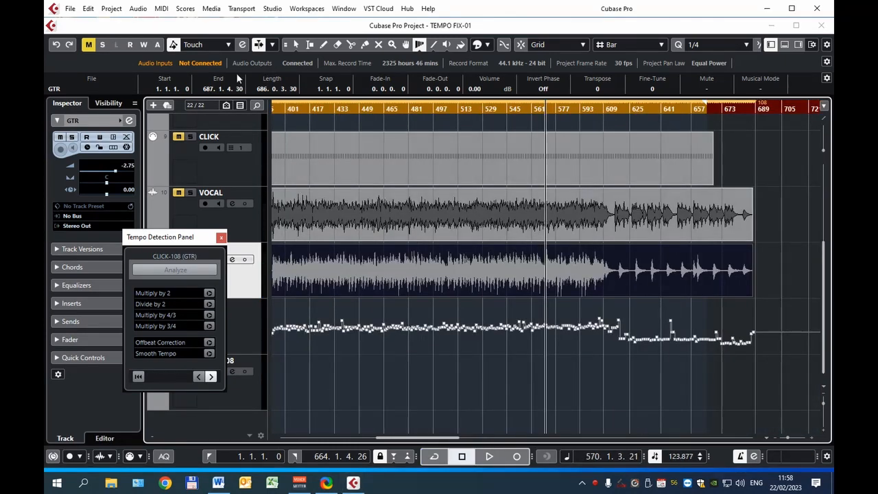
# - Set the definition from tempo for all events, saved in the project only with all tracks on musical time base, and end the tempo detection session
pyautogui.click(88, 10)
pyautogui.moveTo(165, 153)
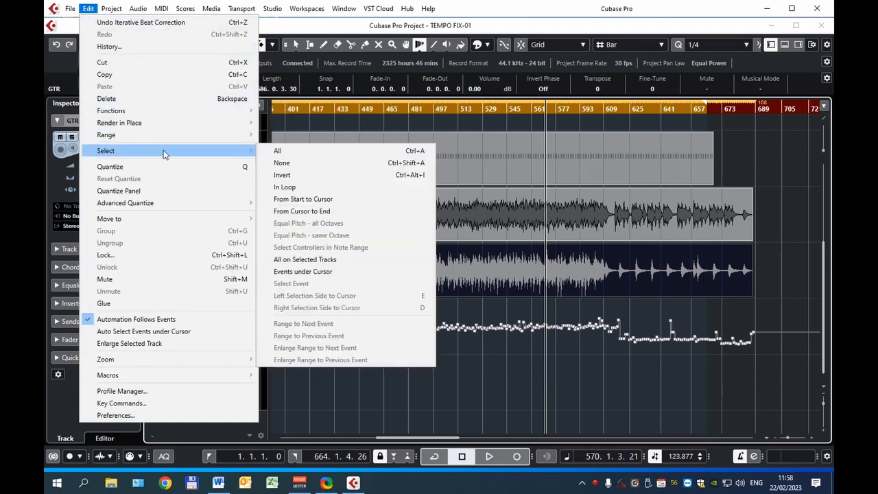
pyautogui.click(277, 150)
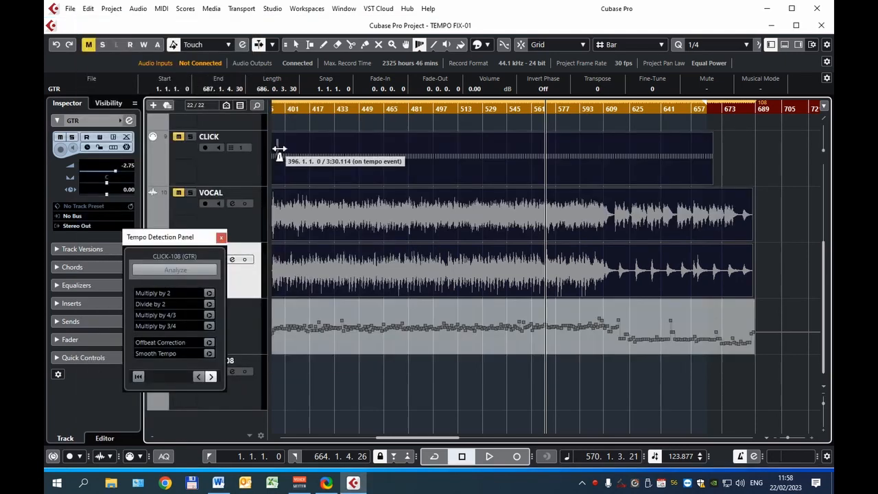
pyautogui.click(138, 8)
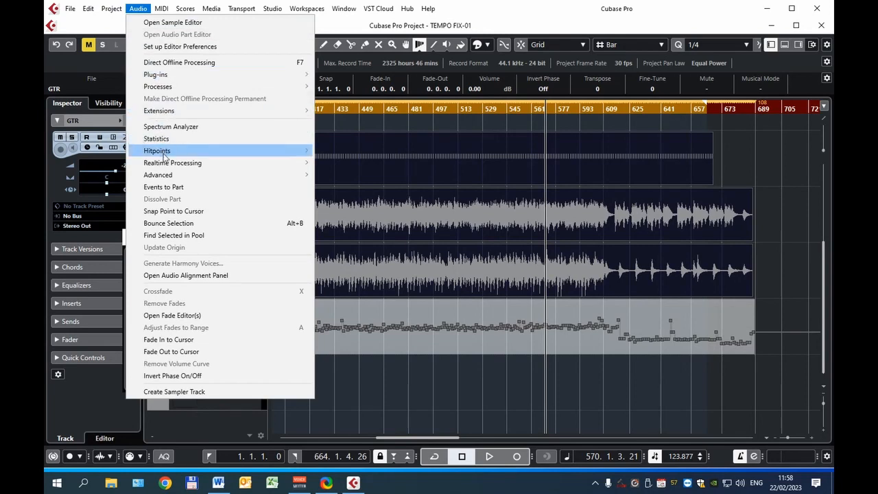
pyautogui.moveTo(170, 177)
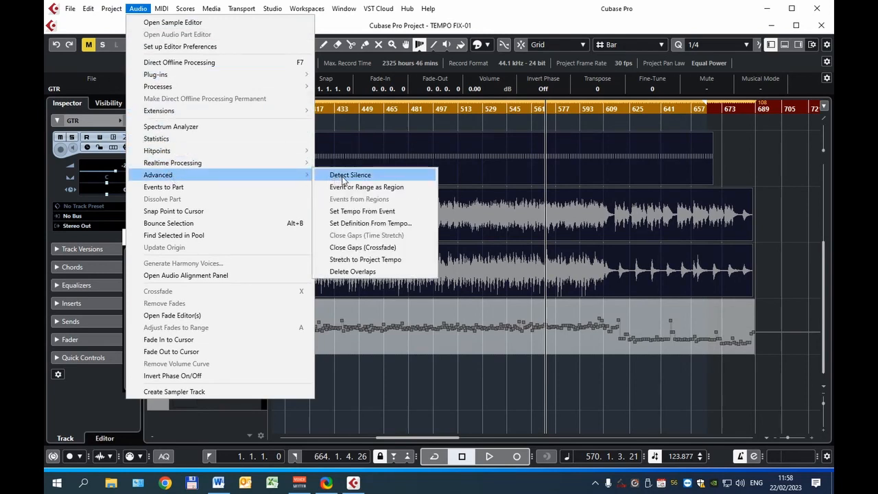
pyautogui.click(346, 226)
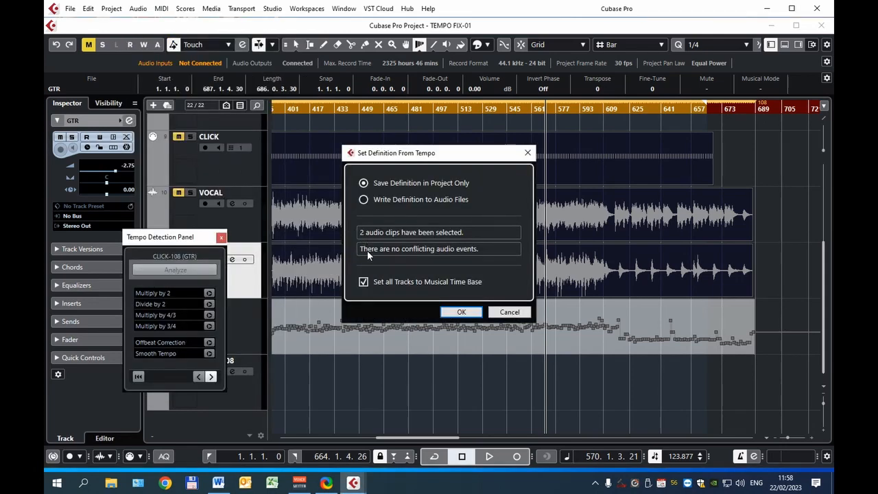
pyautogui.click(460, 312)
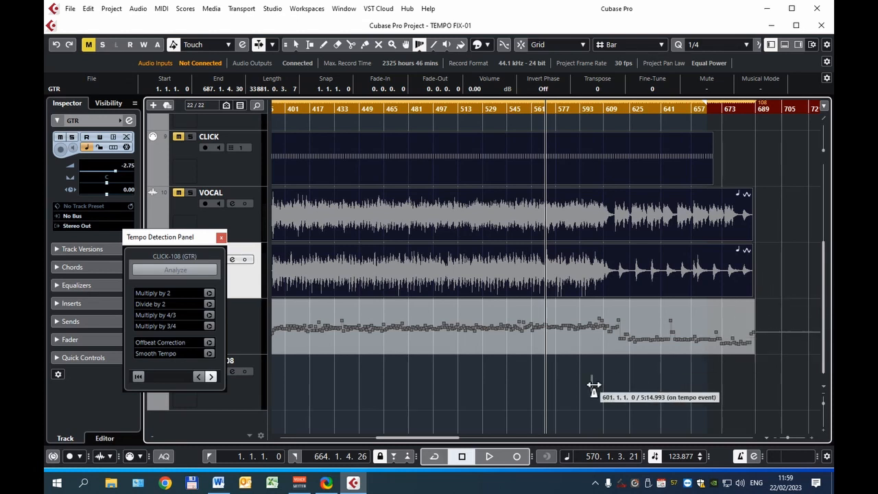
pyautogui.press('1')
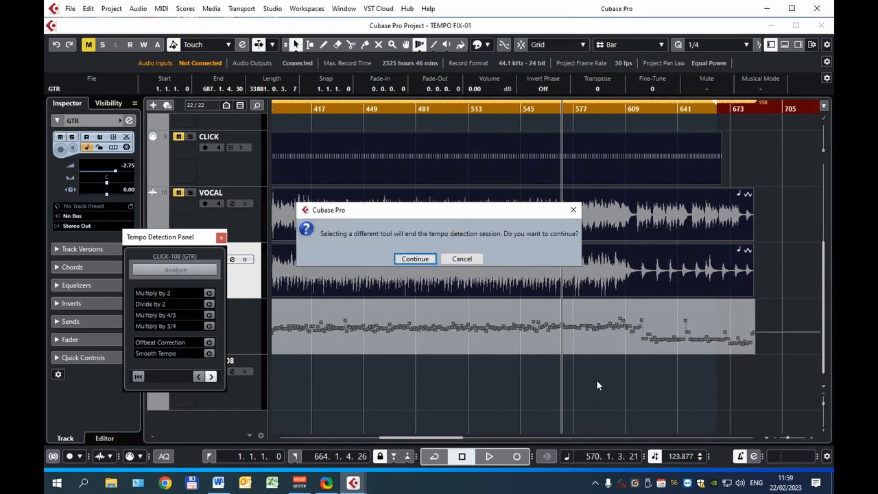
pyautogui.click(414, 259)
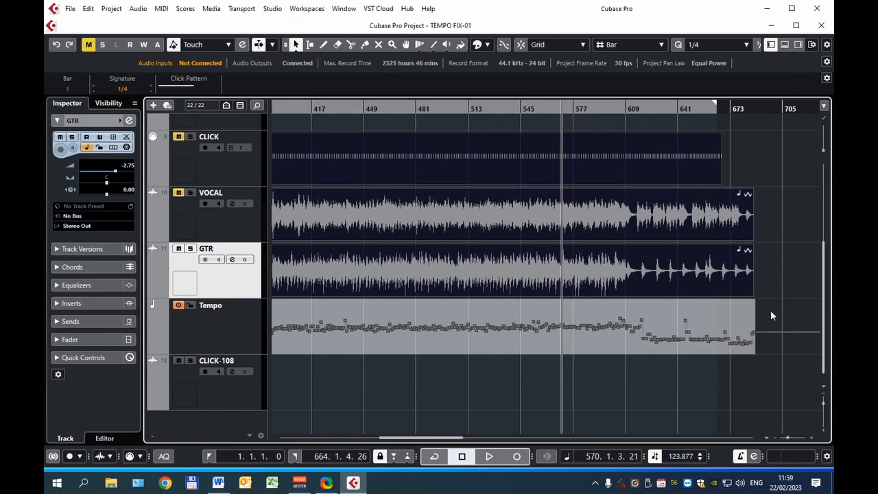
# - Replace the detected tempo events with a single fixed tempo of 108 and play the recording from the start to check it
pyautogui.moveTo(768, 308); pyautogui.dragTo(280, 375)
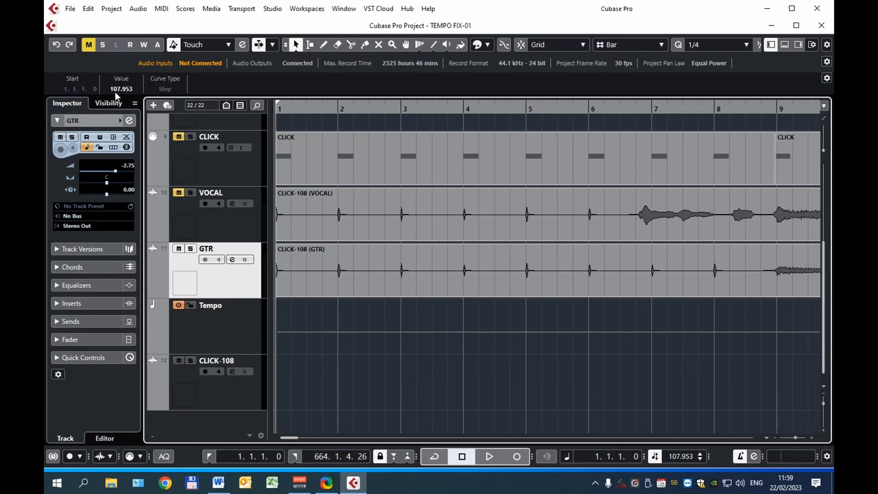
pyautogui.press('space')
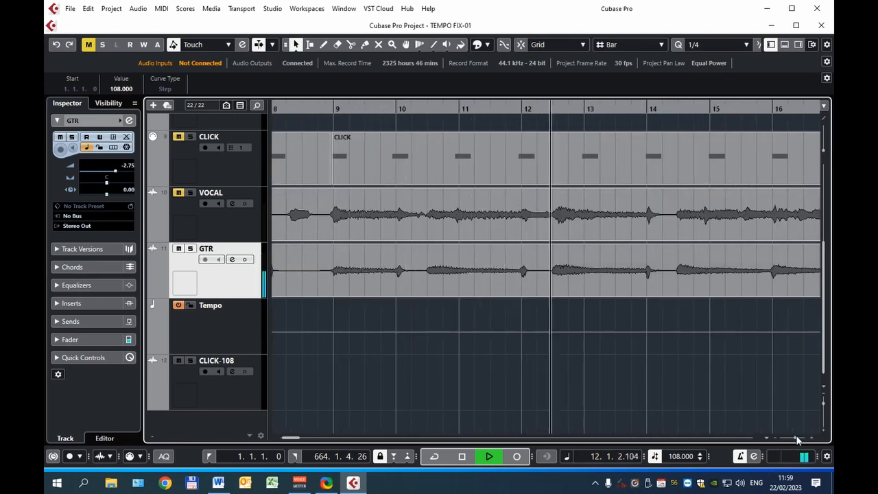
pyautogui.moveTo(794, 437); pyautogui.dragTo(792, 437)
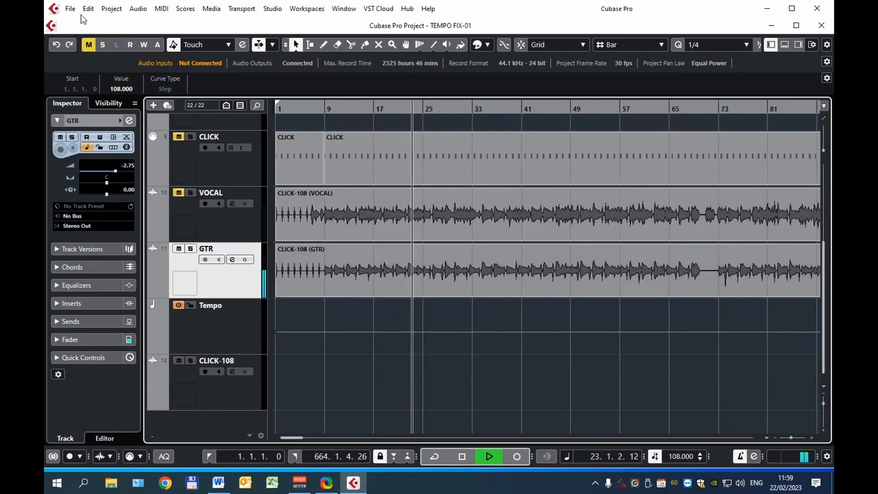
pyautogui.press('space')
# - Set the first tempo event to 117 and audition the recording from about bars 13 and 62 with the VOCAL track unmuted
pyautogui.click(285, 325)
pyautogui.moveTo(274, 334); pyautogui.dragTo(271, 337)
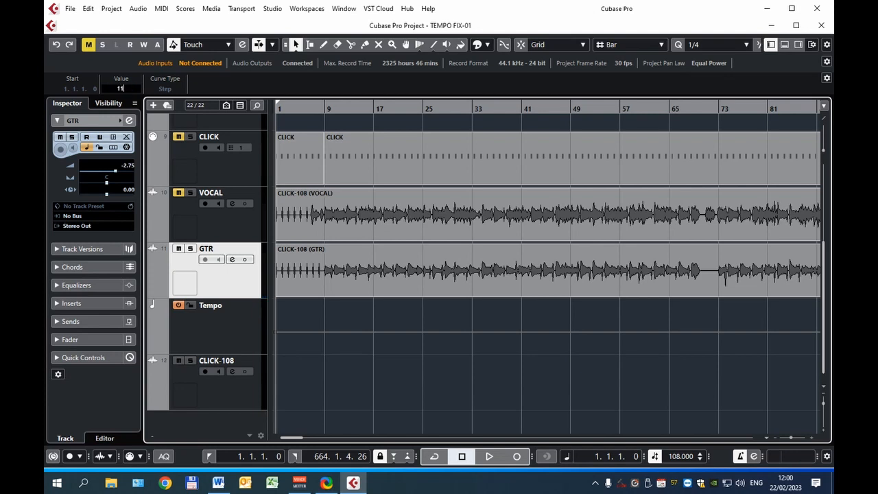
pyautogui.write('117')
pyautogui.press('Return')
pyautogui.click(349, 107)
pyautogui.press('space')
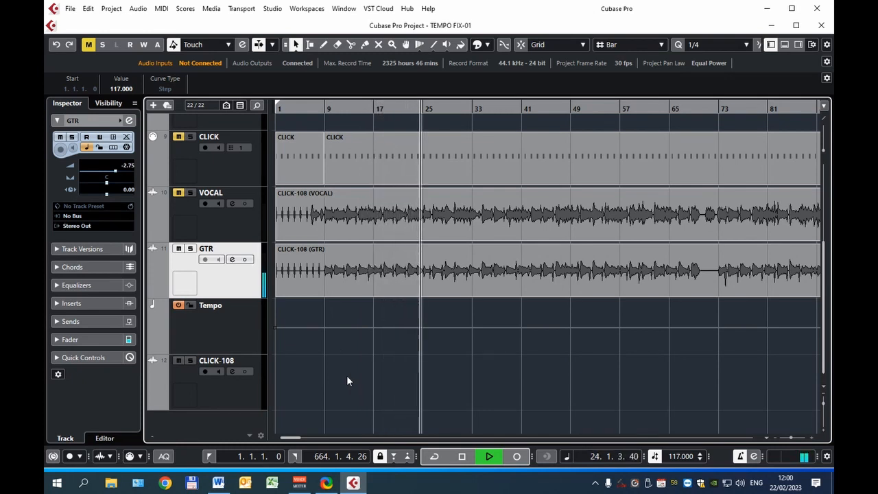
pyautogui.click(177, 193)
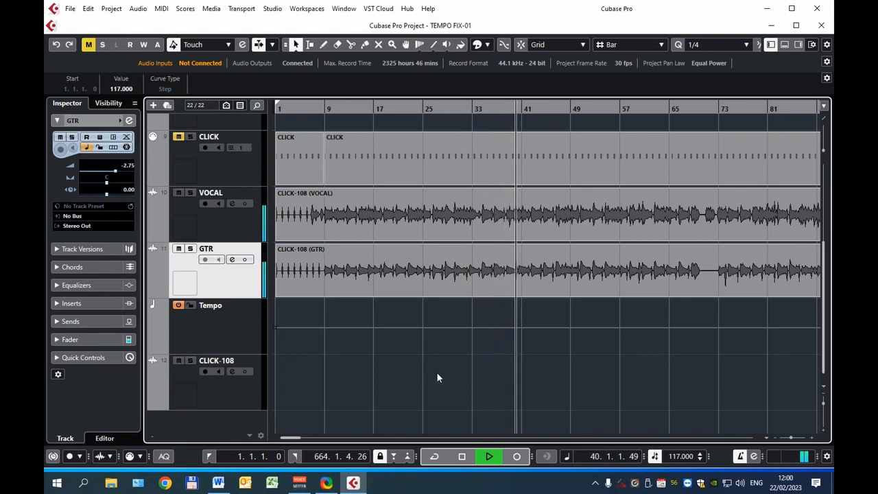
pyautogui.click(653, 109)
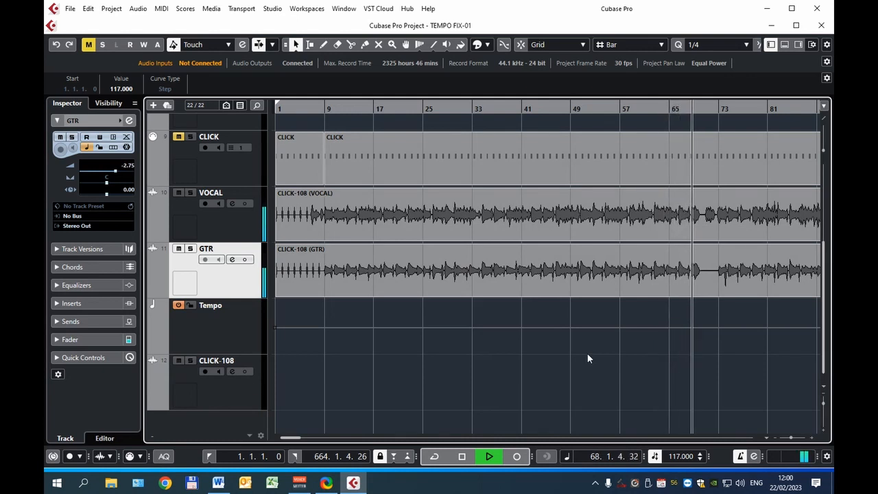
# - Set the project tempo to 112 and play the vocal and guitar from bar 94 and further into the song
pyautogui.click(676, 457)
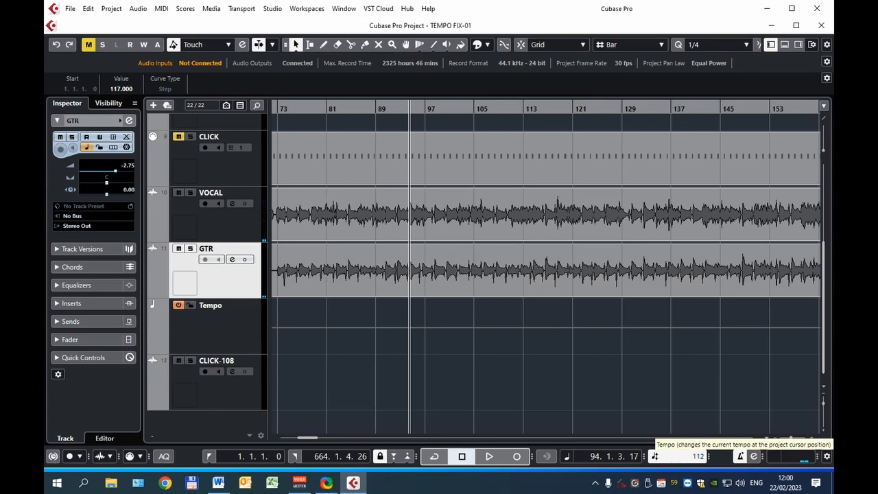
pyautogui.press('Return')
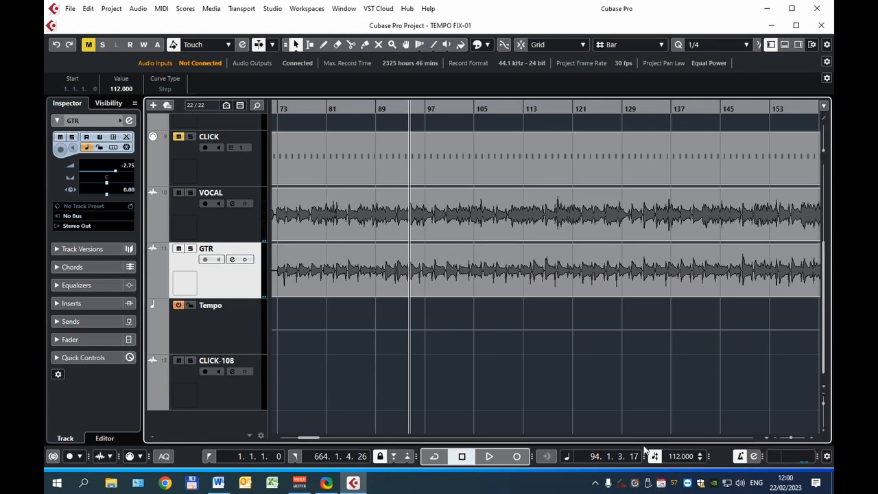
pyautogui.press('space')
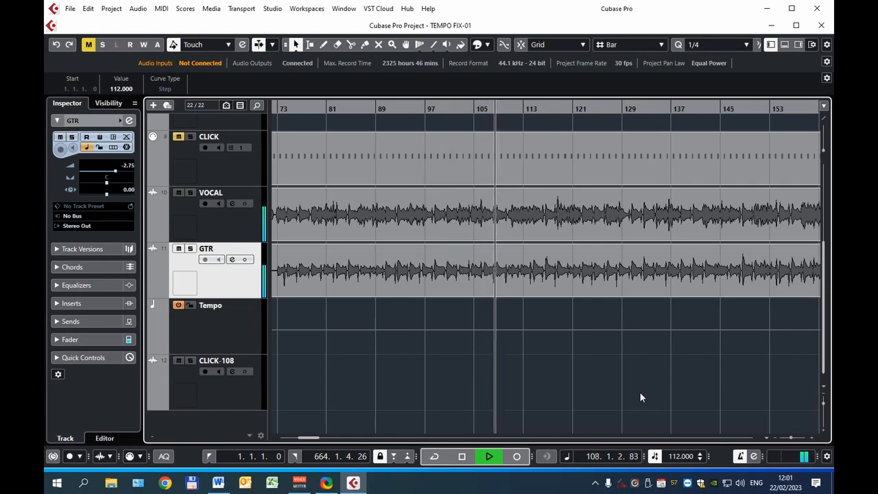
pyautogui.press('g')
pyautogui.press('g')
pyautogui.press('g')
pyautogui.press('g')
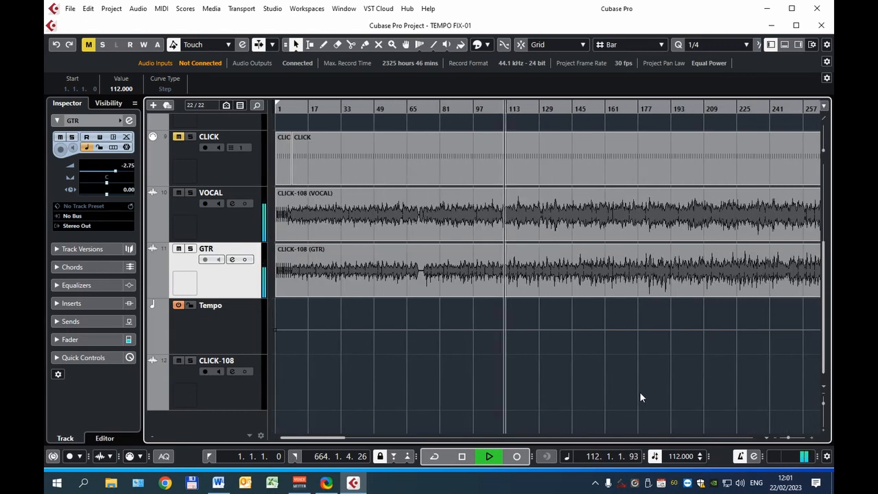
pyautogui.moveTo(340, 437); pyautogui.dragTo(382, 439)
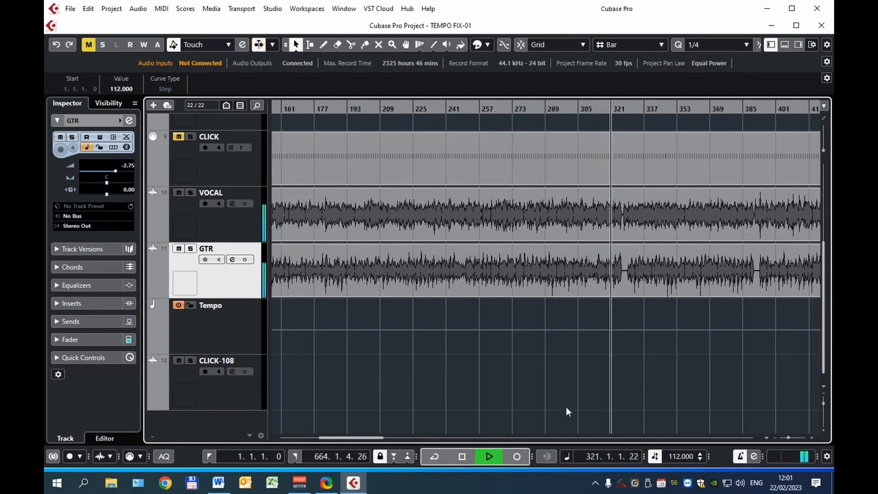
# - Export the soloed VOCAL track as a mono 24-bit, 44.1 kHz Wave mixdown named VOCAL-112, creating an audio track from it
pyautogui.click(189, 224)
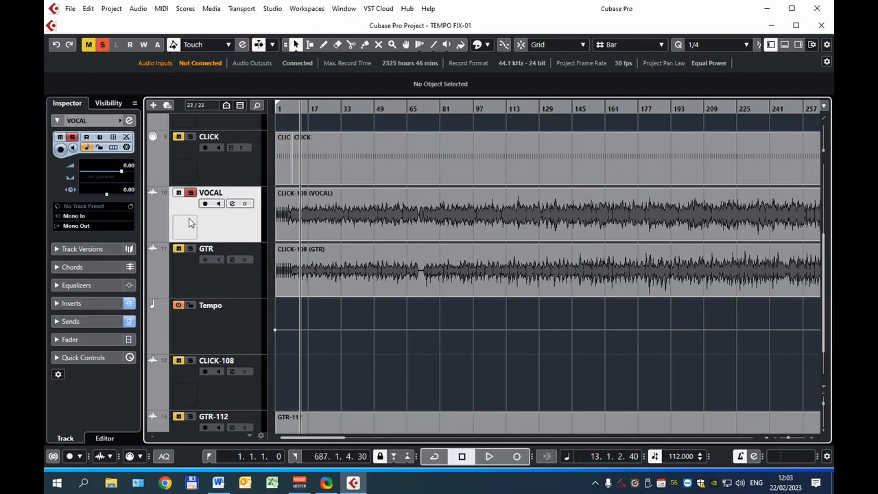
pyautogui.hotkey('ctrl', 'shift', 'e')
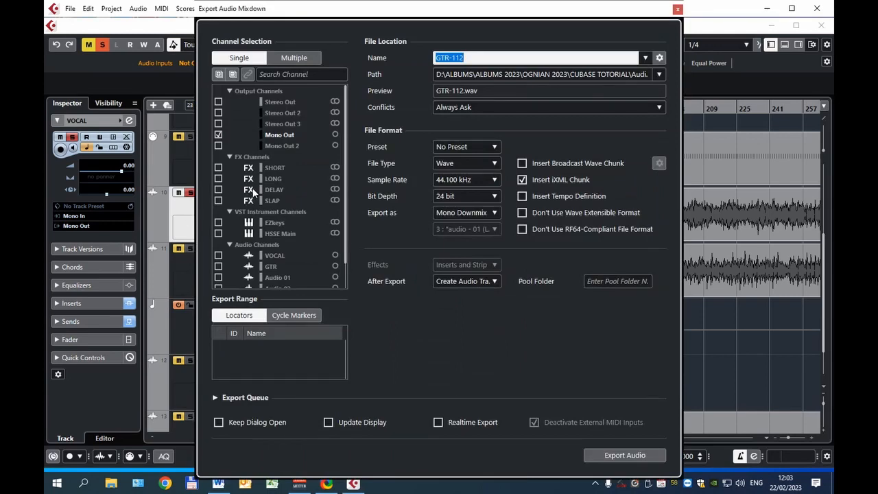
pyautogui.click(625, 455)
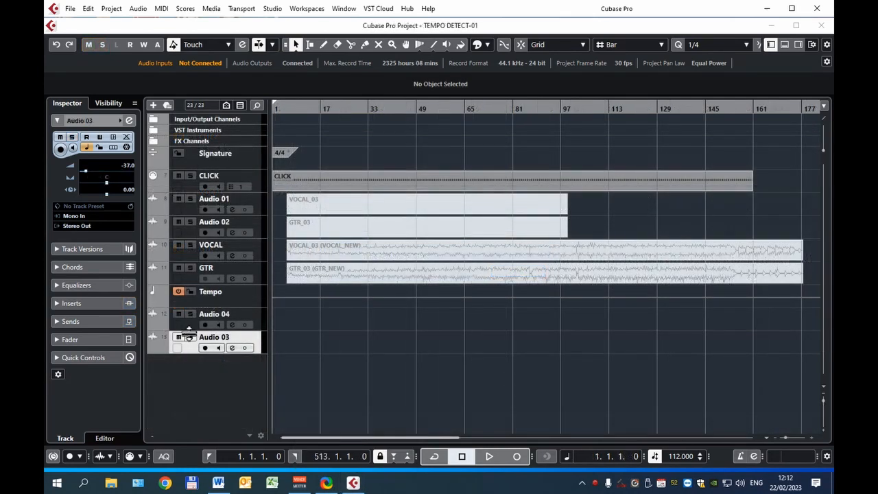
# - Import GTR-112 and VOCAL-112 into the TEMPO DETECT-01 project on separate tracks, copying all files to the project folder
pyautogui.click(70, 9)
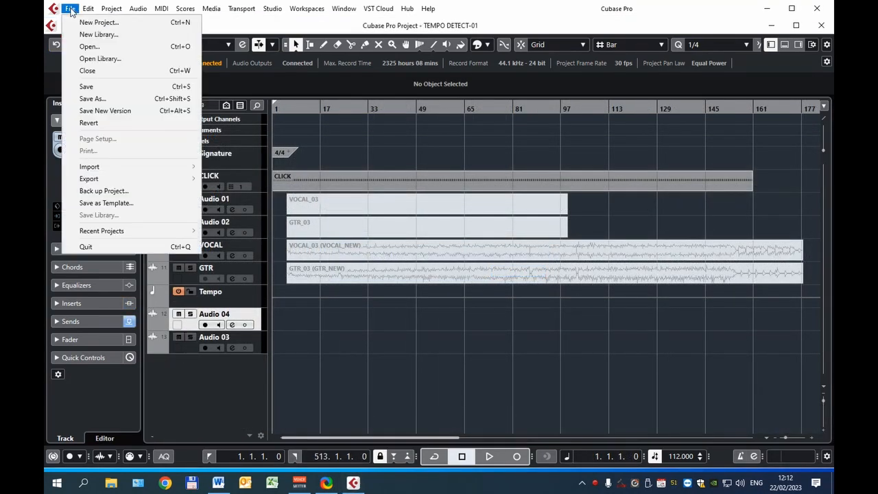
pyautogui.moveTo(103, 170)
pyautogui.click(240, 168)
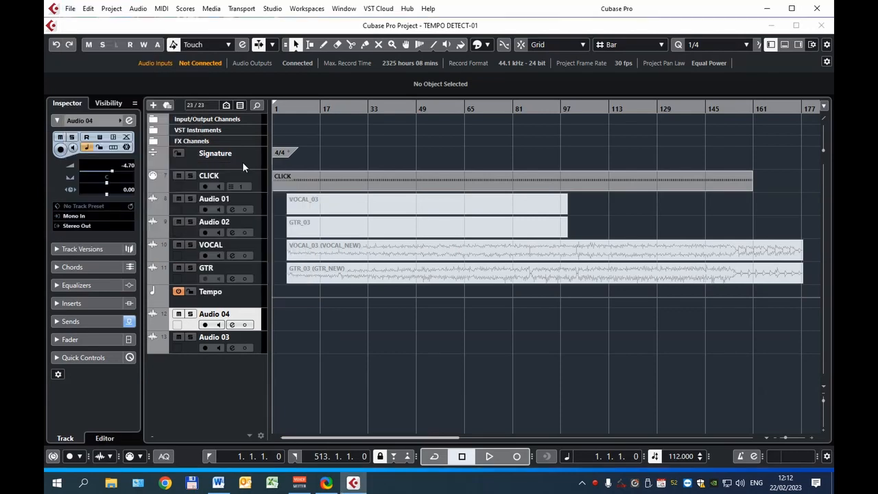
pyautogui.moveTo(156, 113); pyautogui.dragTo(255, 74)
pyautogui.click(353, 289)
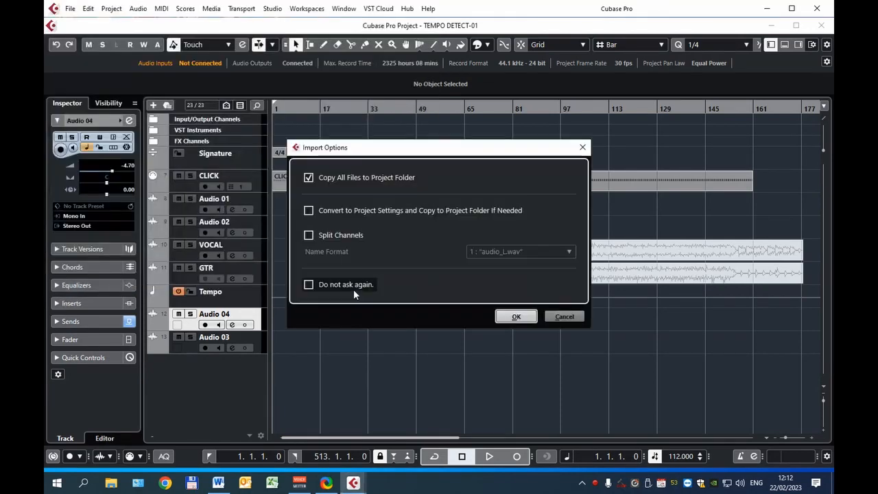
pyautogui.click(514, 316)
pyautogui.click(458, 260)
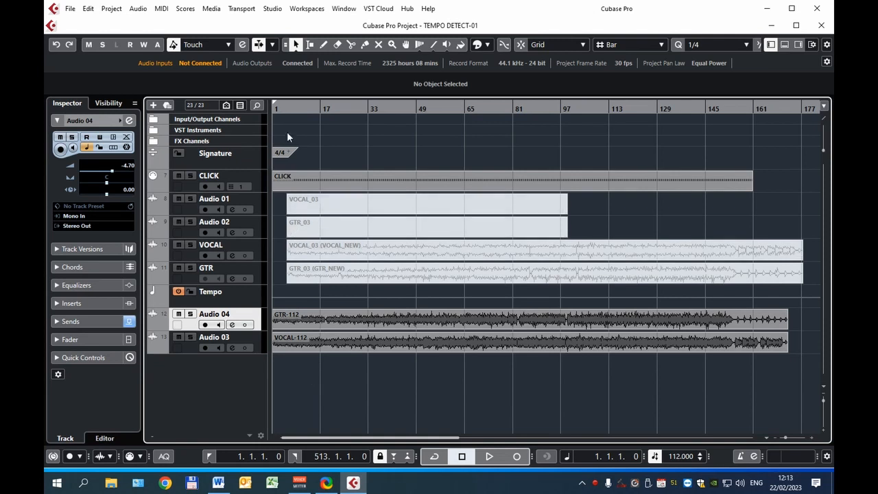
# - Play the imported files with the click from about bar 10, unmute the GTR-112 track and lower its volume
pyautogui.click(301, 109)
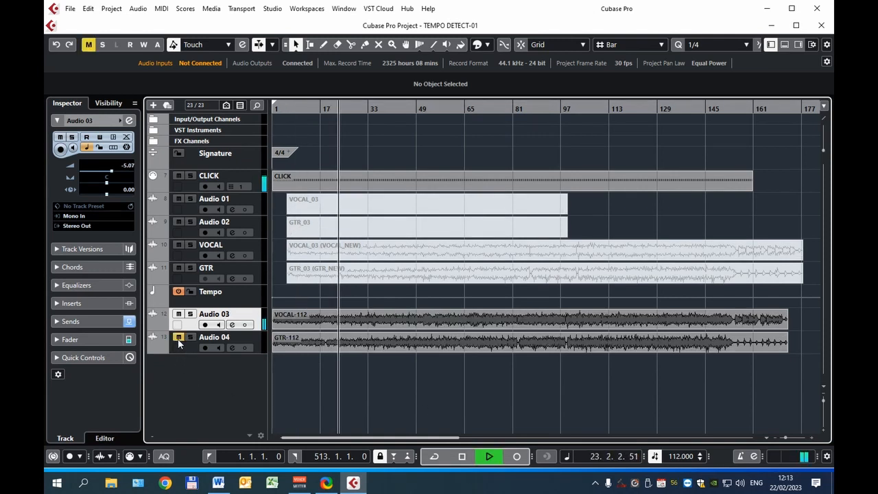
pyautogui.click(177, 338)
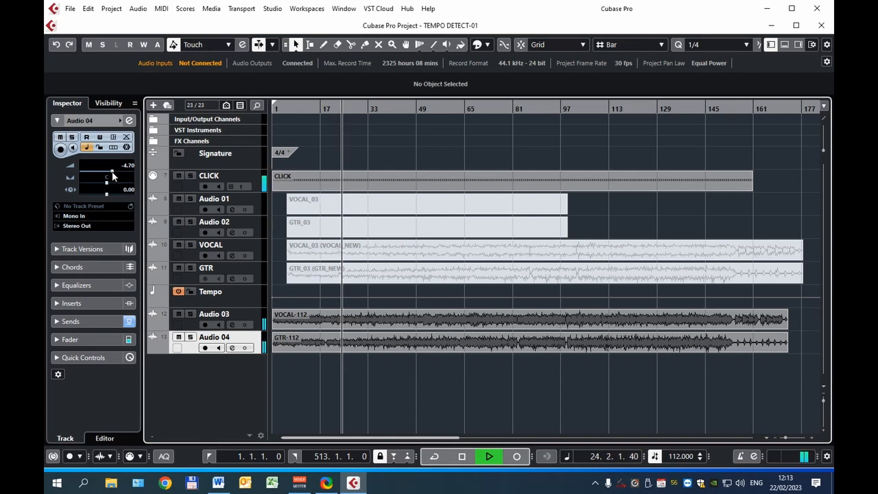
pyautogui.moveTo(108, 172); pyautogui.dragTo(93, 178)
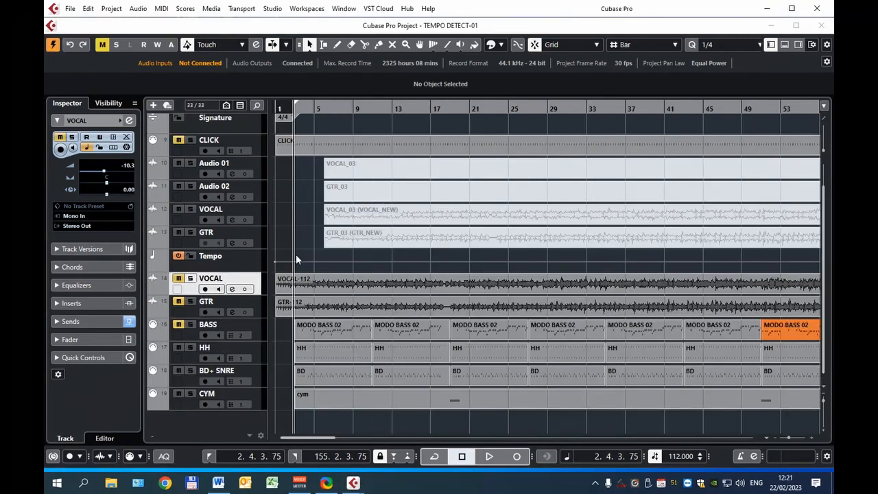
# - Play the arrangement from the end of bar 2 and bring in the BASS and VOCAL-112 tracks by unmuting them
pyautogui.press('space')
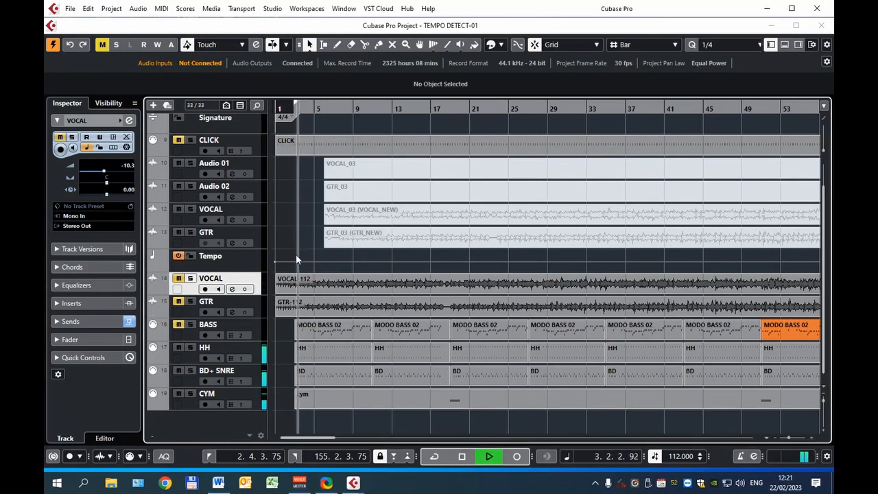
pyautogui.click(178, 324)
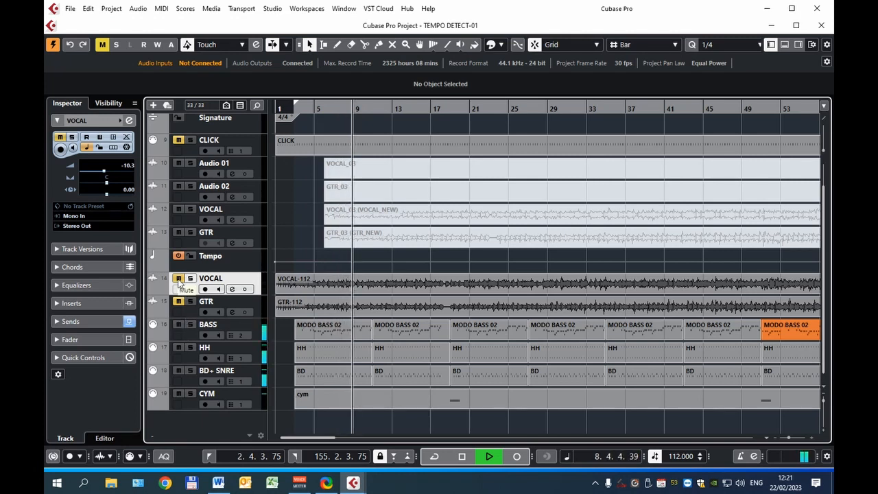
pyautogui.click(178, 278)
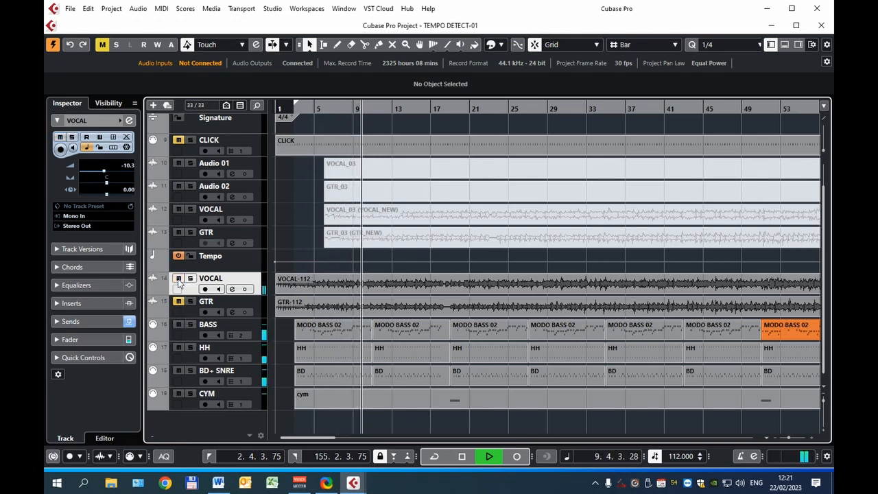